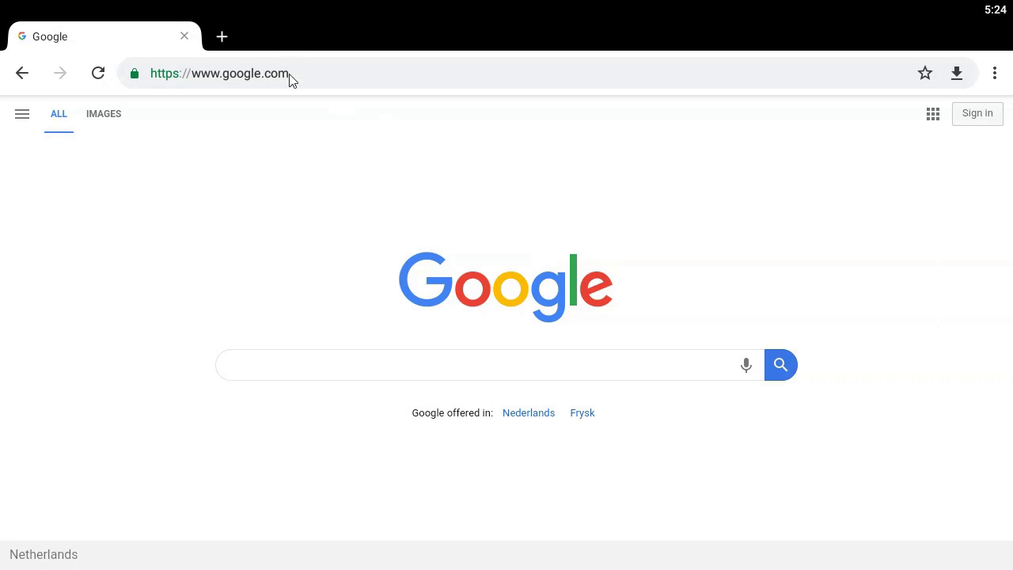
click(291, 80)
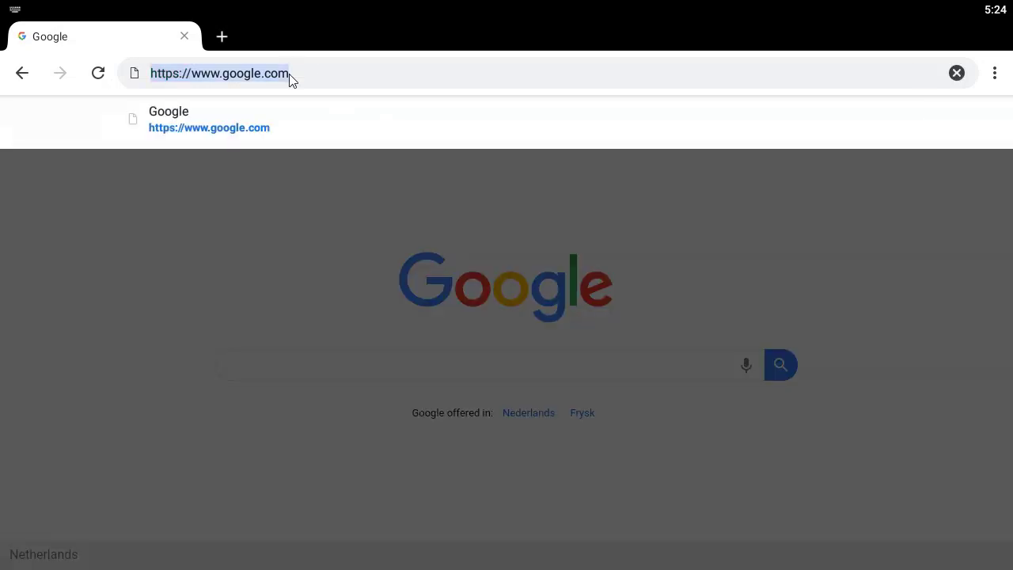
text(www.f)
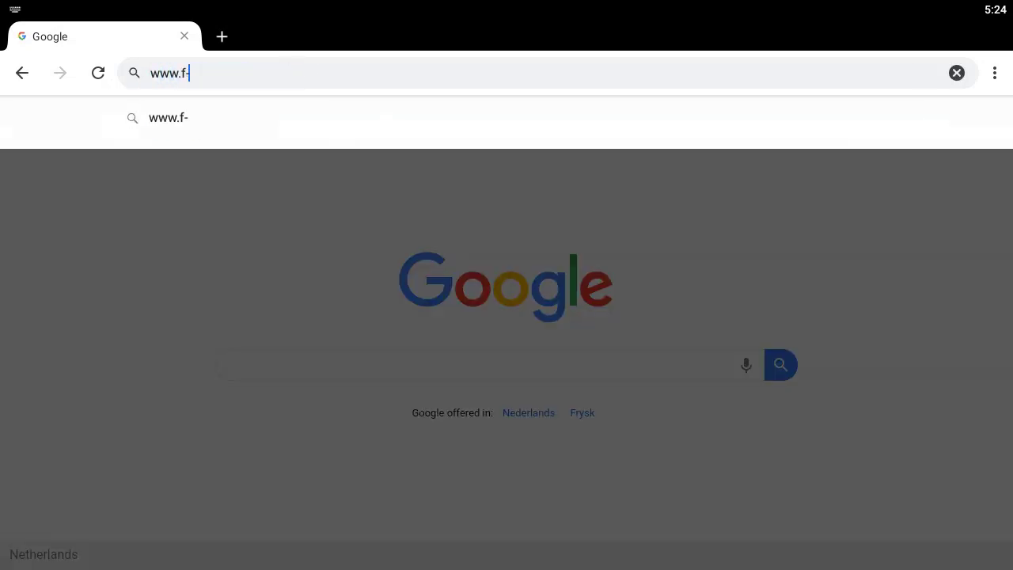
text(-droid.or)
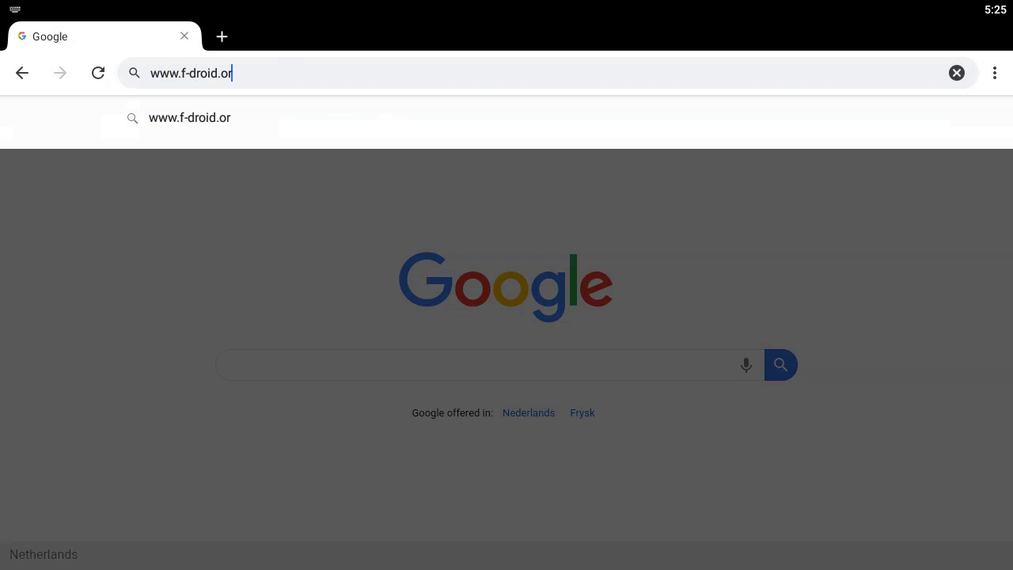
text(g)
key(Return)
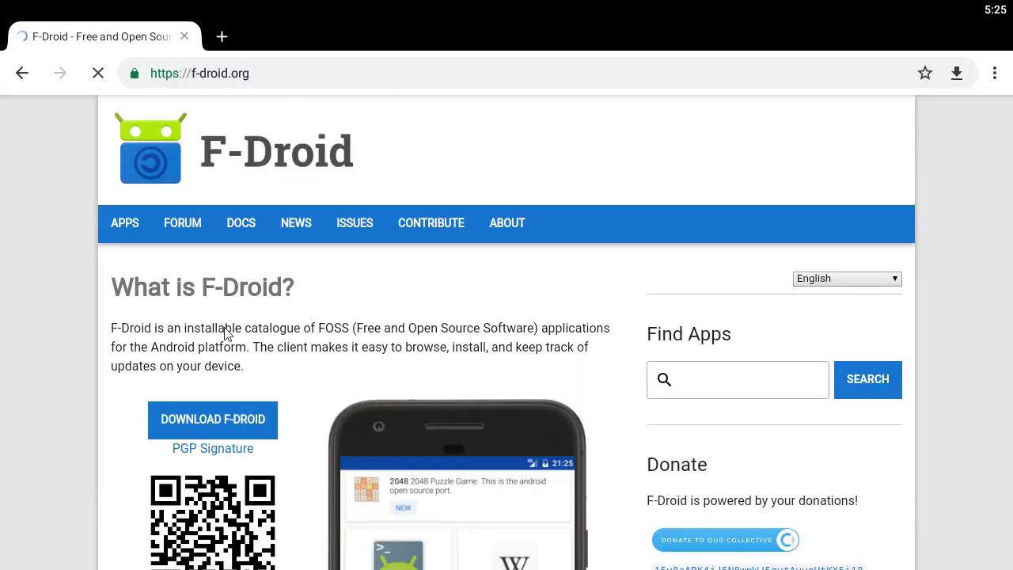
click(223, 418)
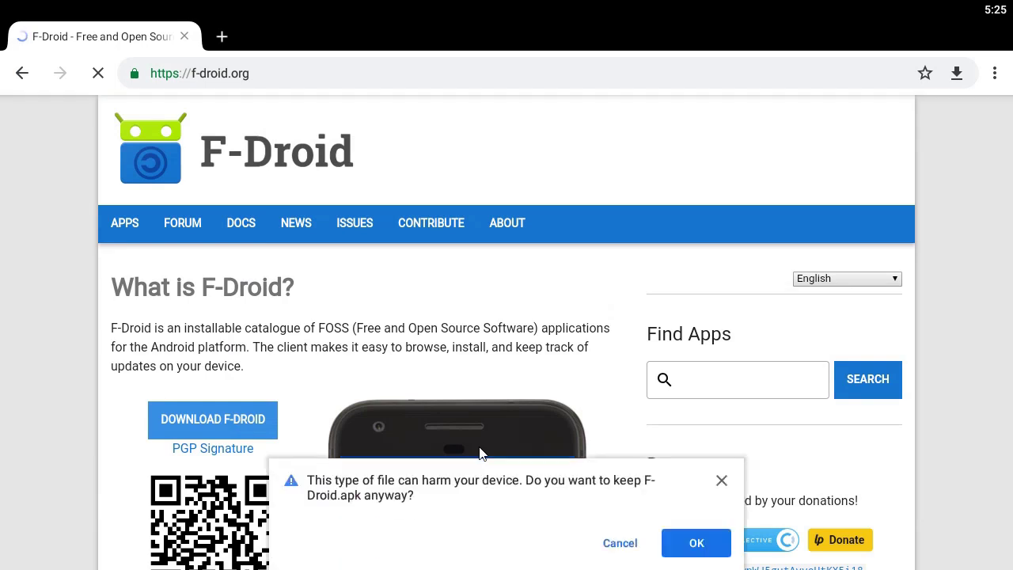
click(697, 544)
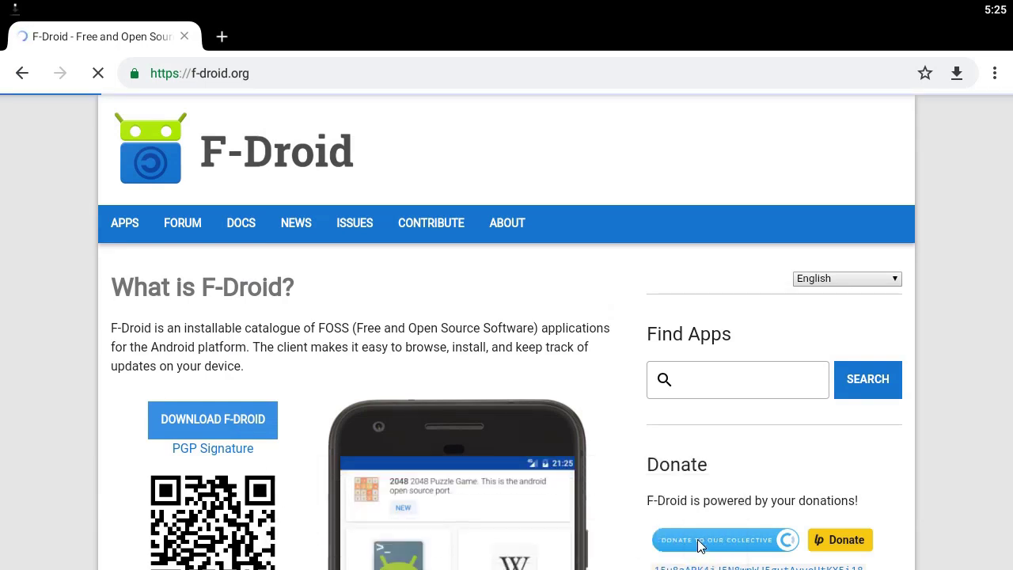
Step: Install the downloaded F-Droid.apk and launch the F-Droid app
click(640, 554)
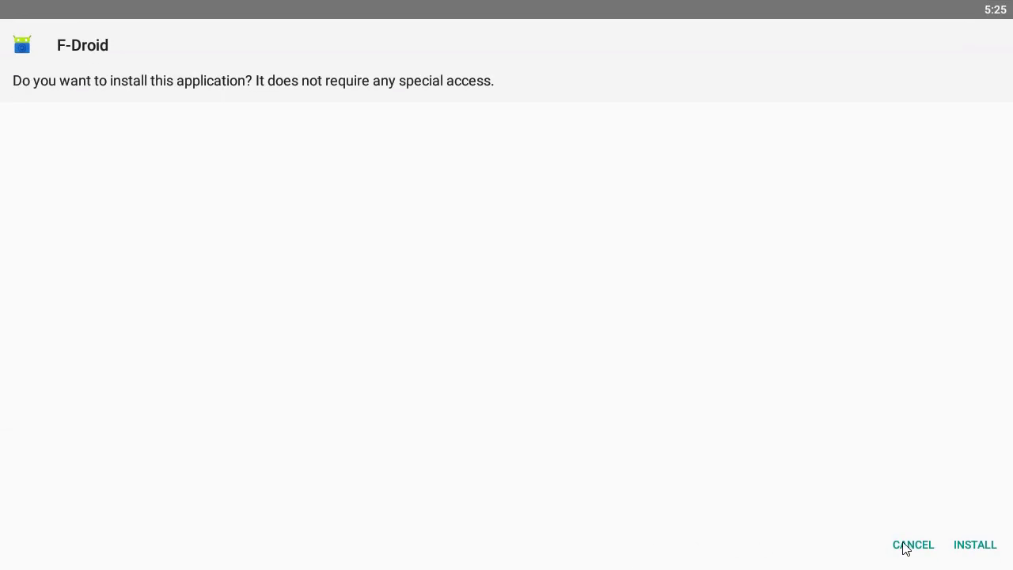
click(965, 546)
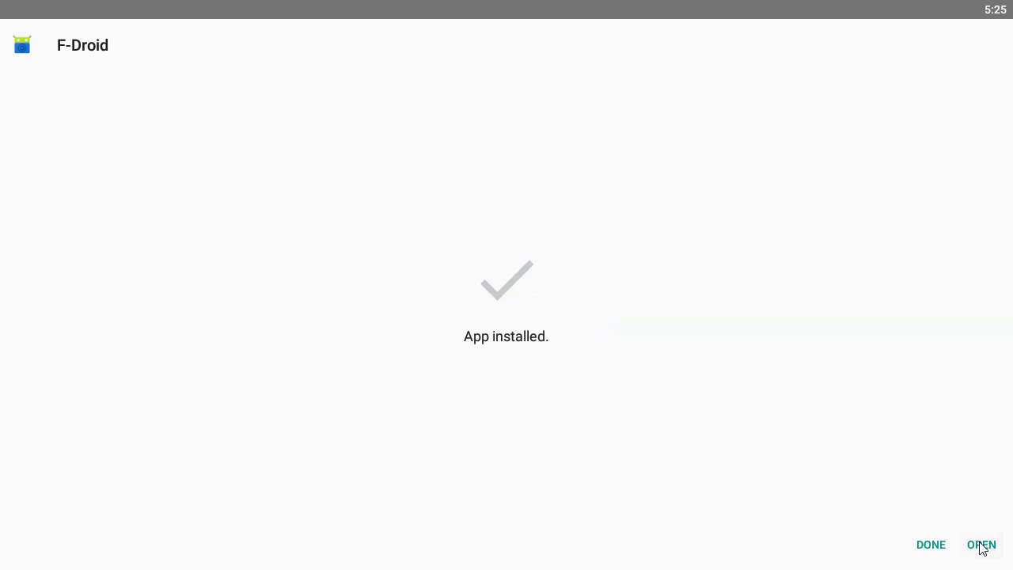
click(981, 544)
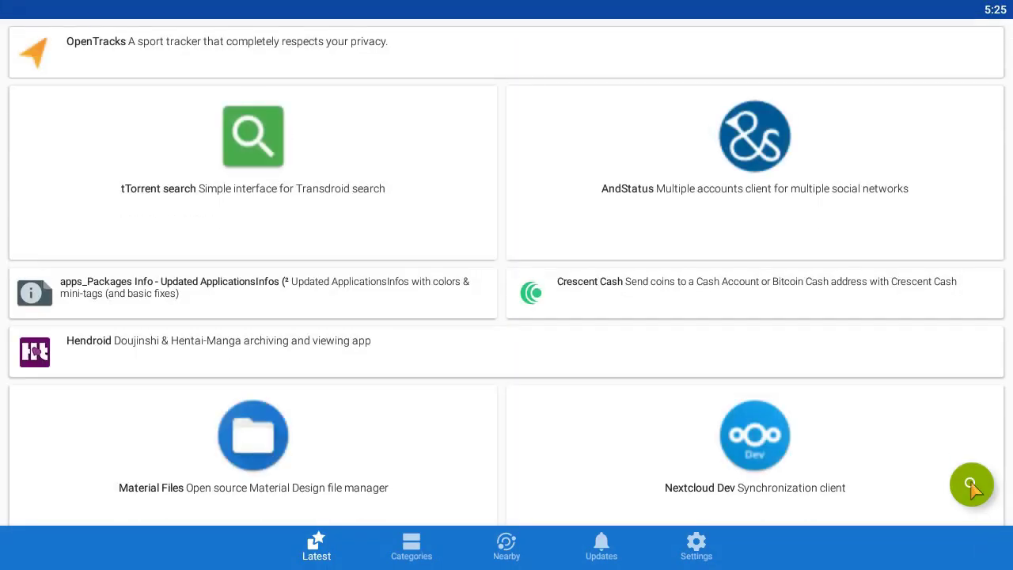
Step: Search F-Droid for 'osmand', install Maps & GPS Navigation OsmAnd+ and launch it
click(972, 486)
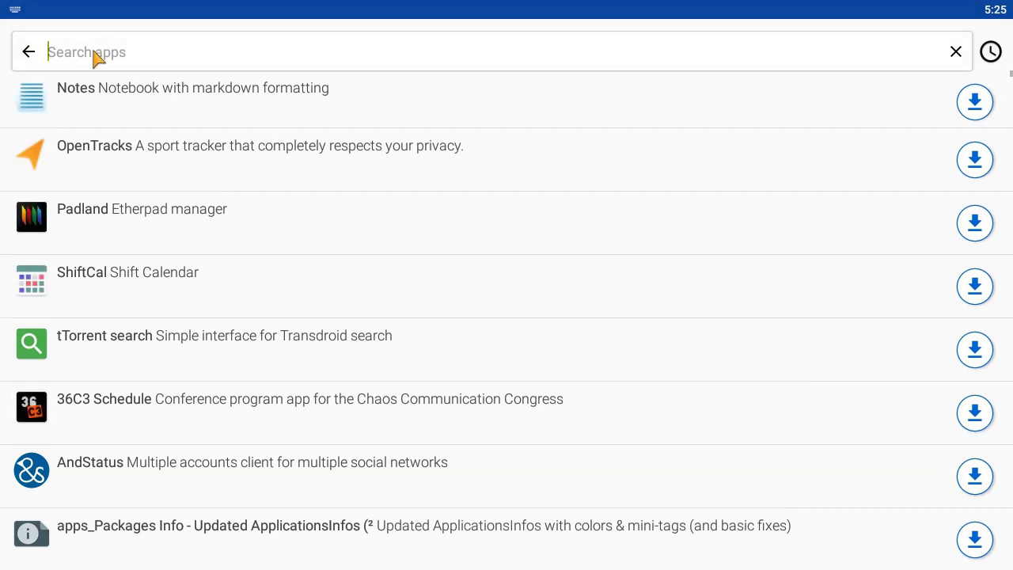
text(osmand)
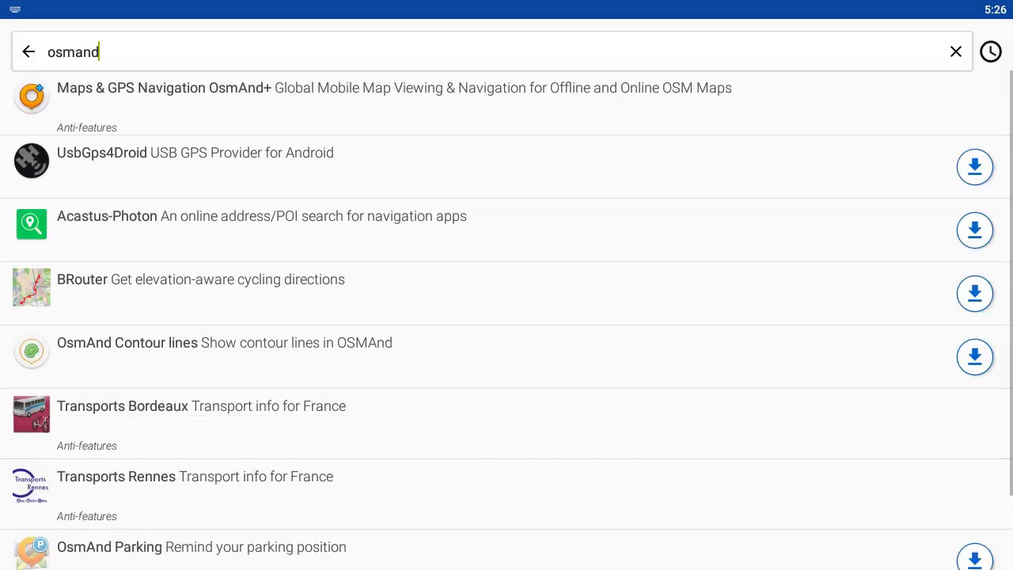
click(134, 117)
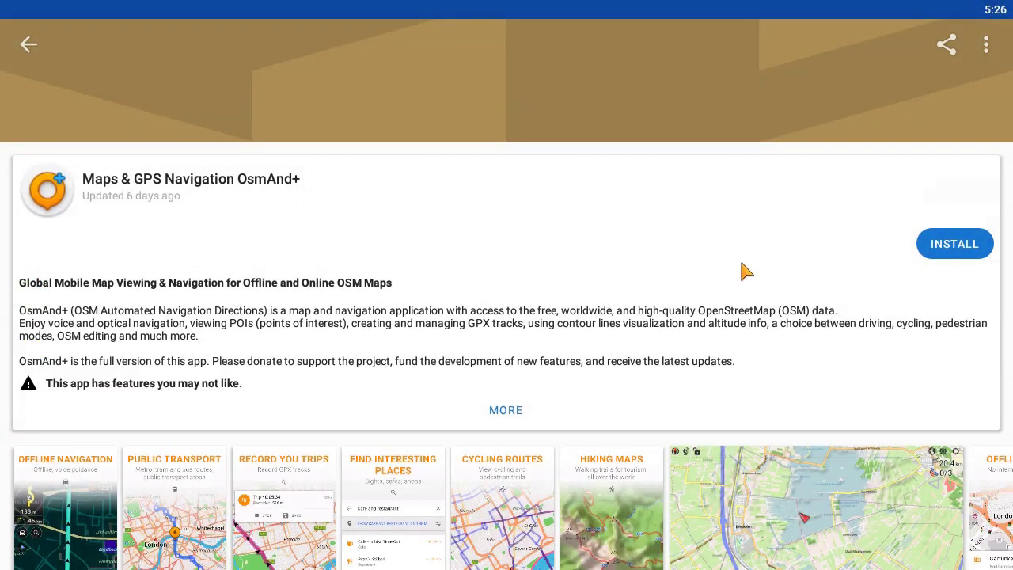
click(939, 264)
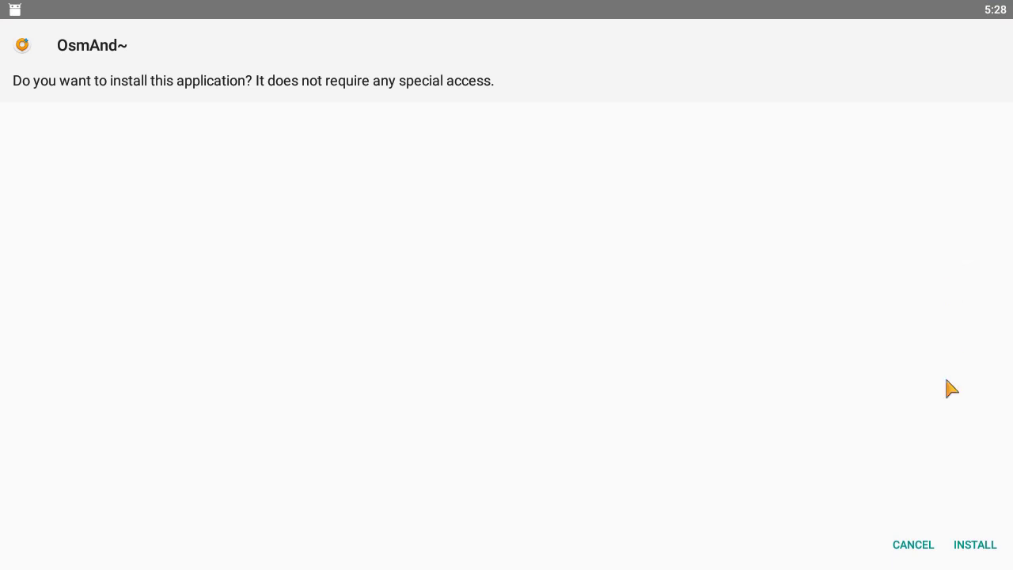
click(966, 545)
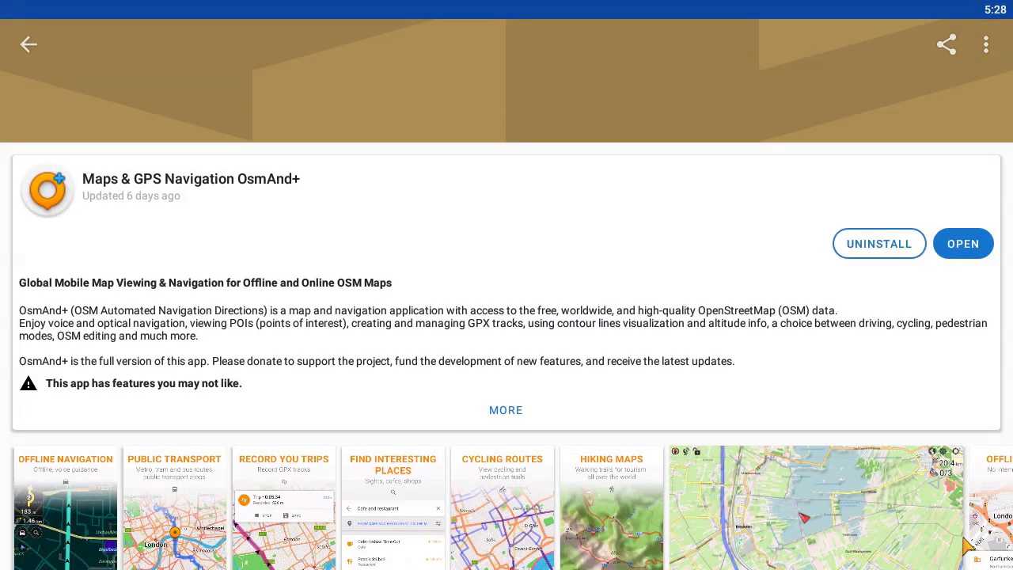
click(963, 245)
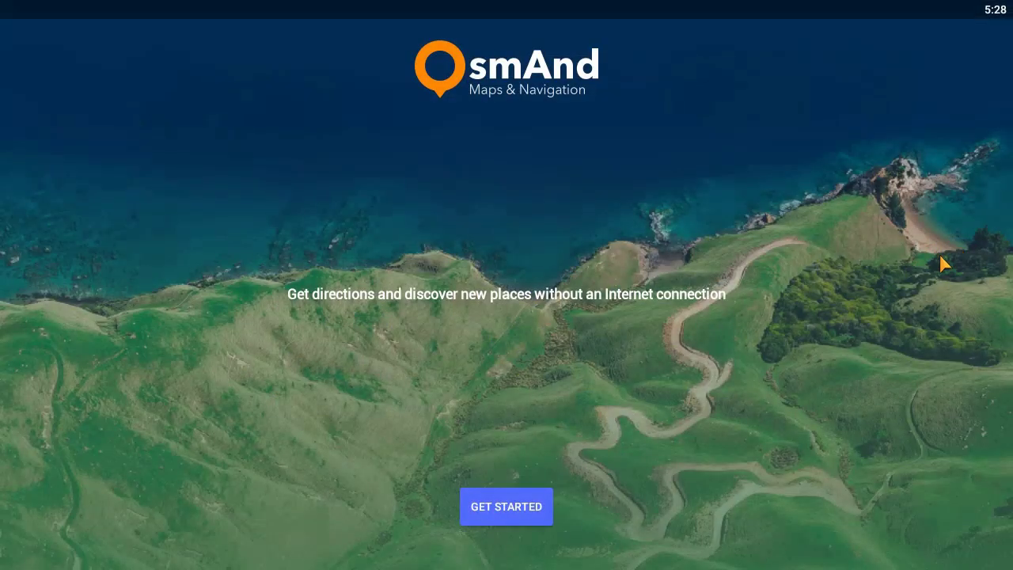
Step: Start OsmAnd setup and download the World basemap detailed and World overview maps
click(513, 500)
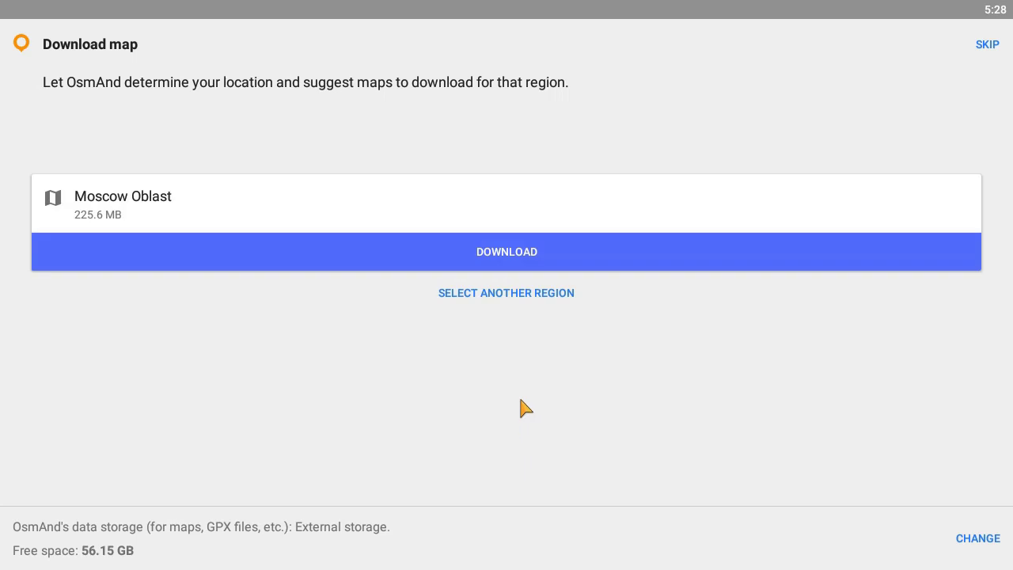
click(505, 290)
scroll(488, 338, down, 5)
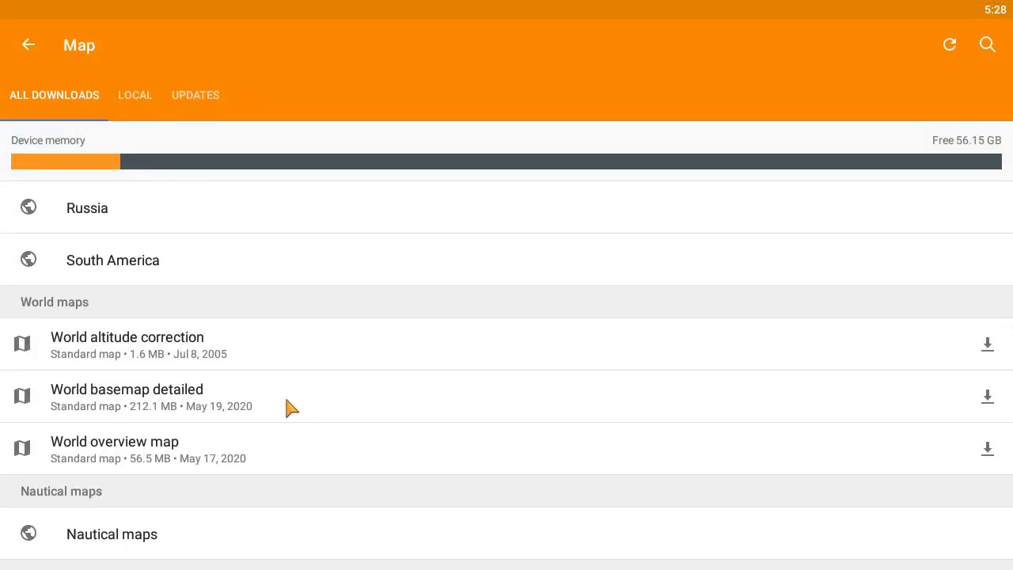
click(244, 405)
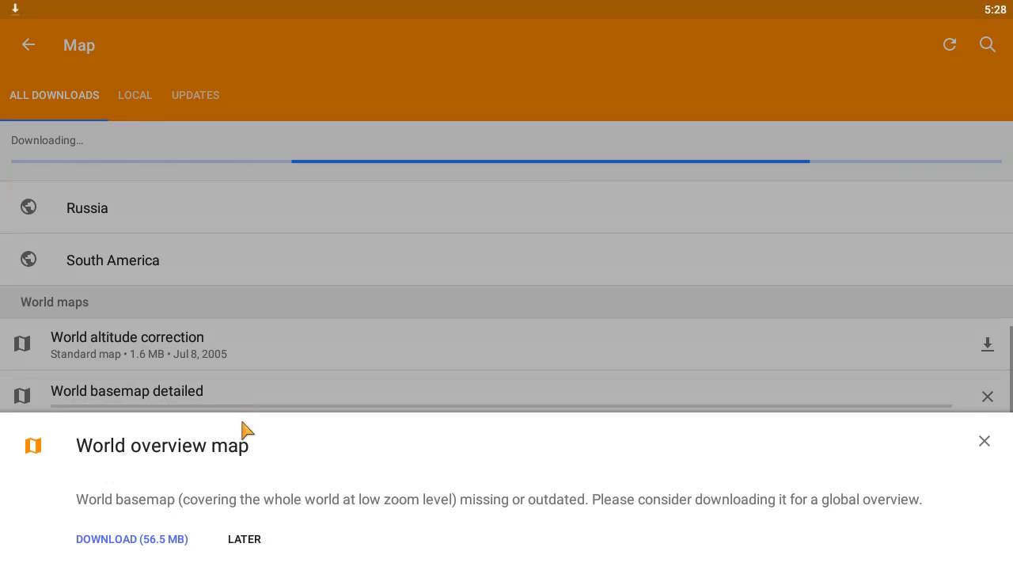
click(156, 542)
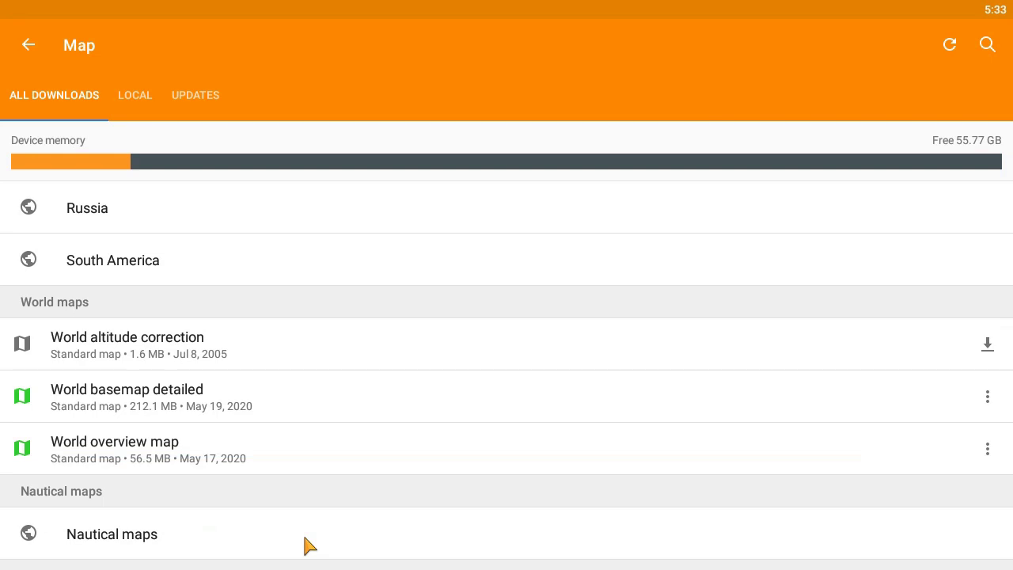
Step: Download the World seamarks and Netherlands nautical depth contours maps, then return to the map
click(399, 543)
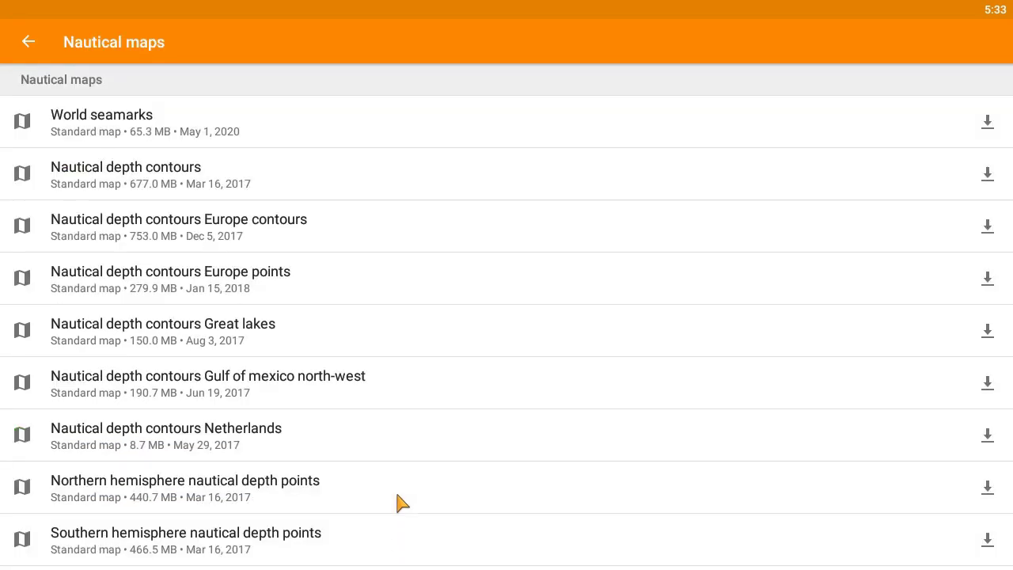
click(178, 131)
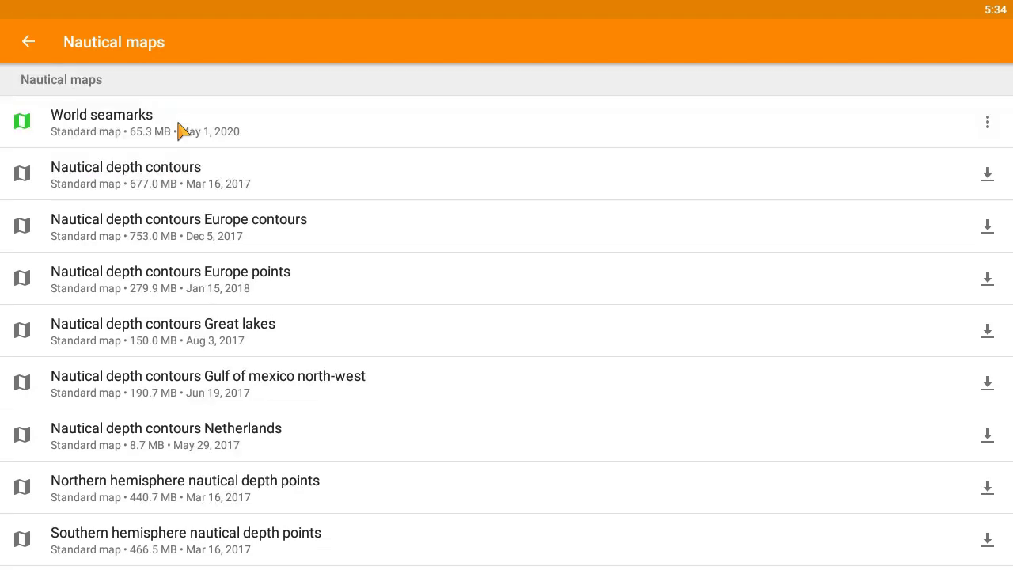
click(174, 439)
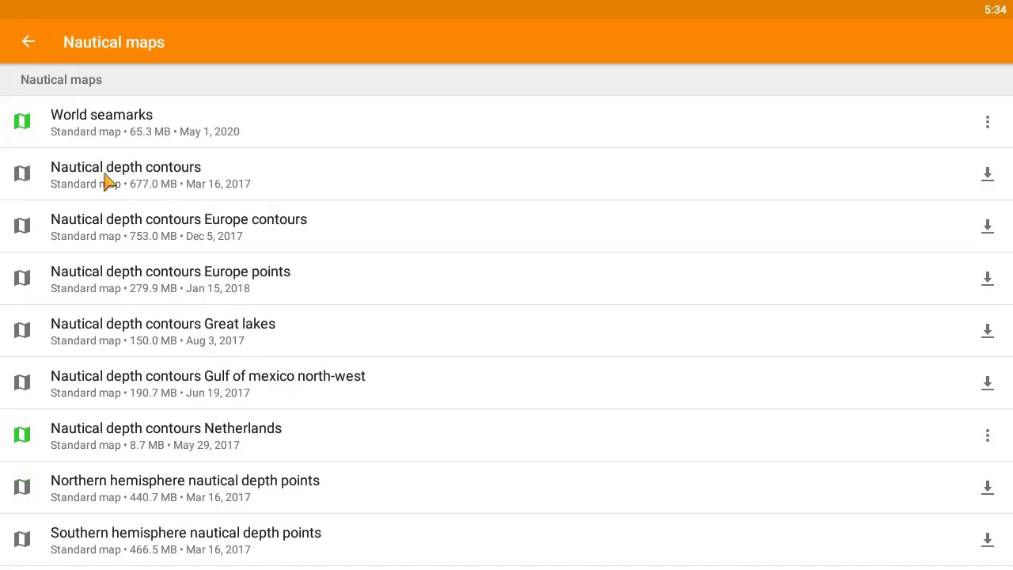
click(30, 44)
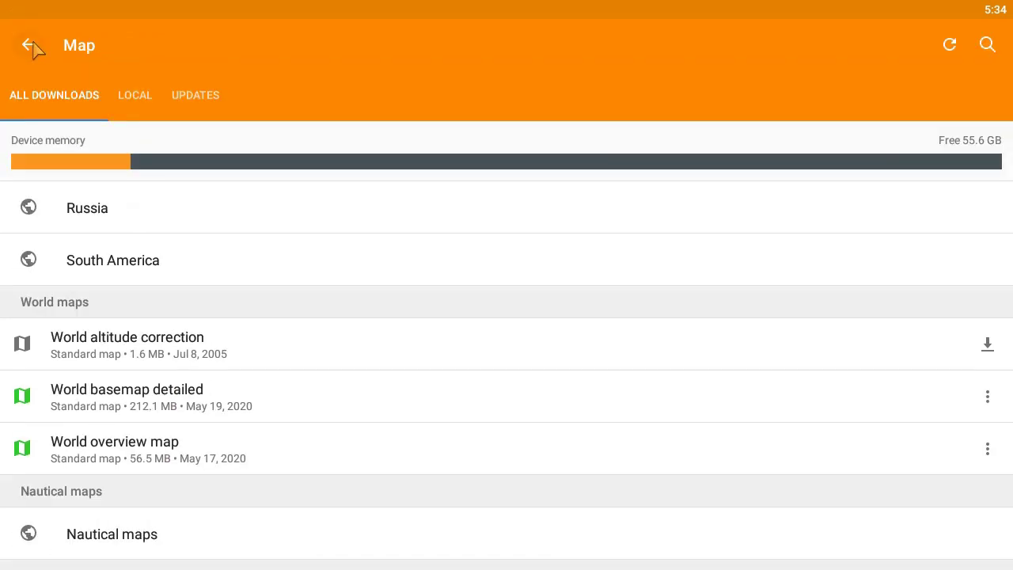
click(30, 46)
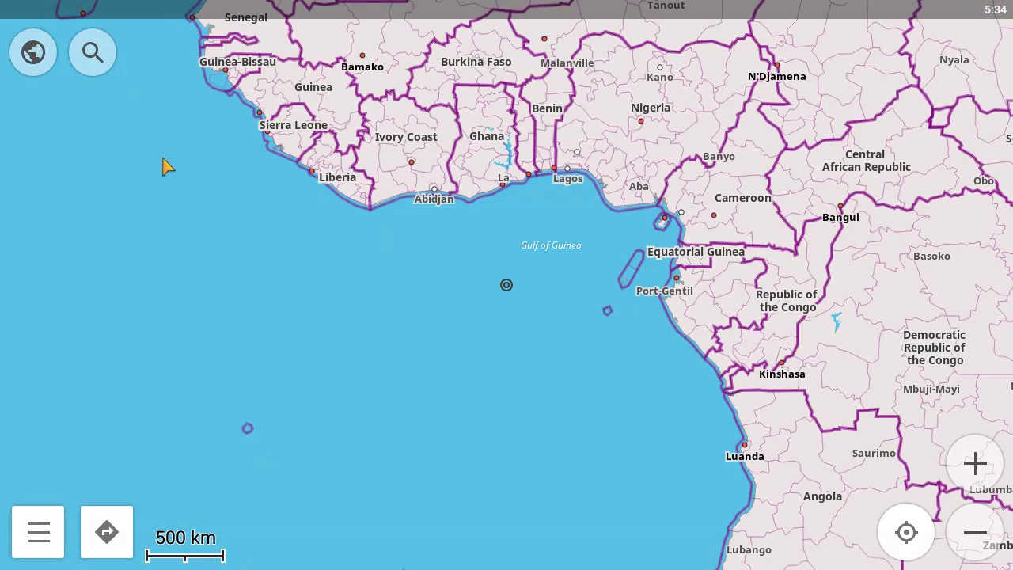
Step: Pan the map north from Africa to western Europe and zoom in on the Zeeland coast
drag(273, 238, 267, 420)
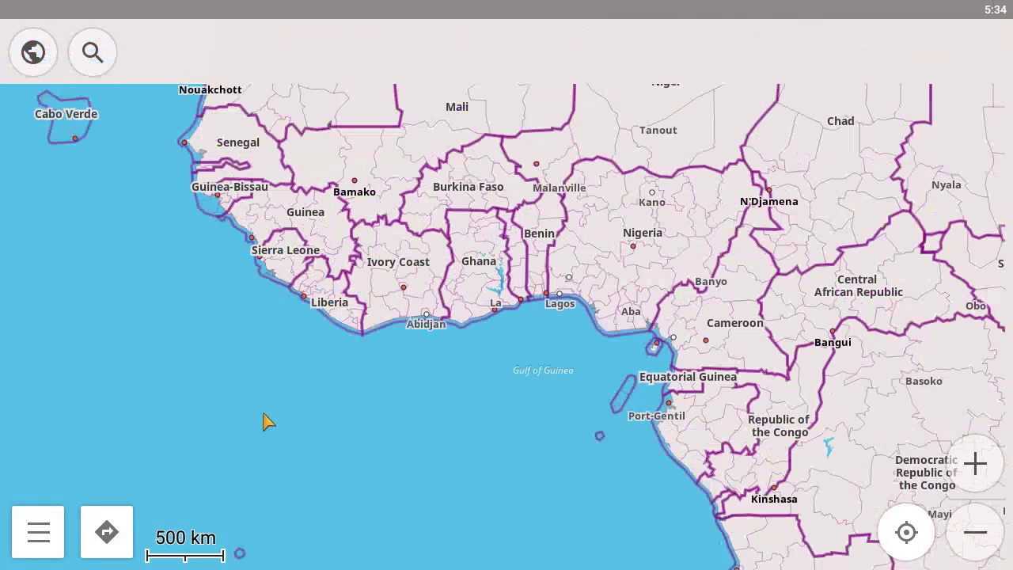
drag(409, 210, 401, 396)
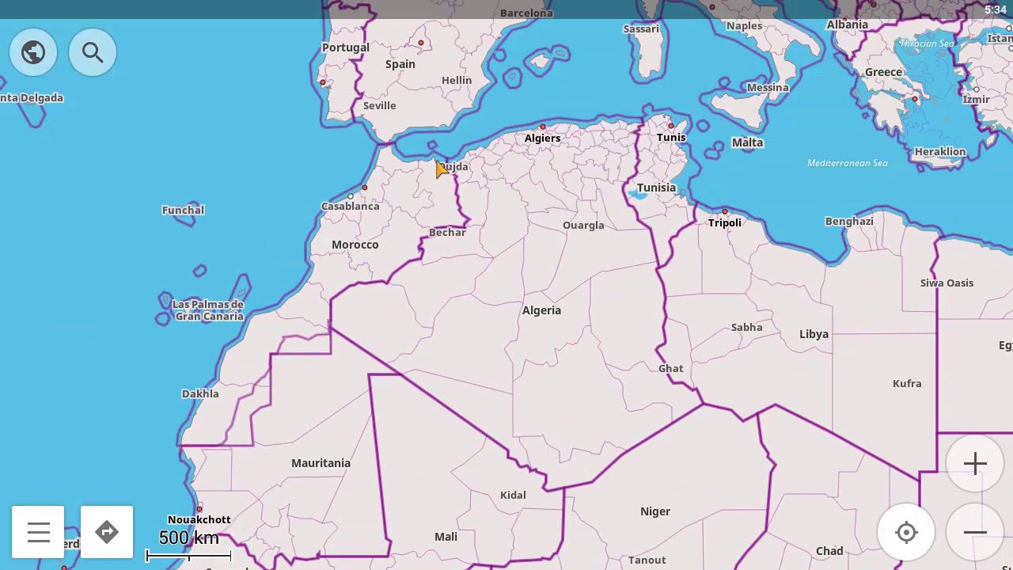
drag(443, 167, 405, 362)
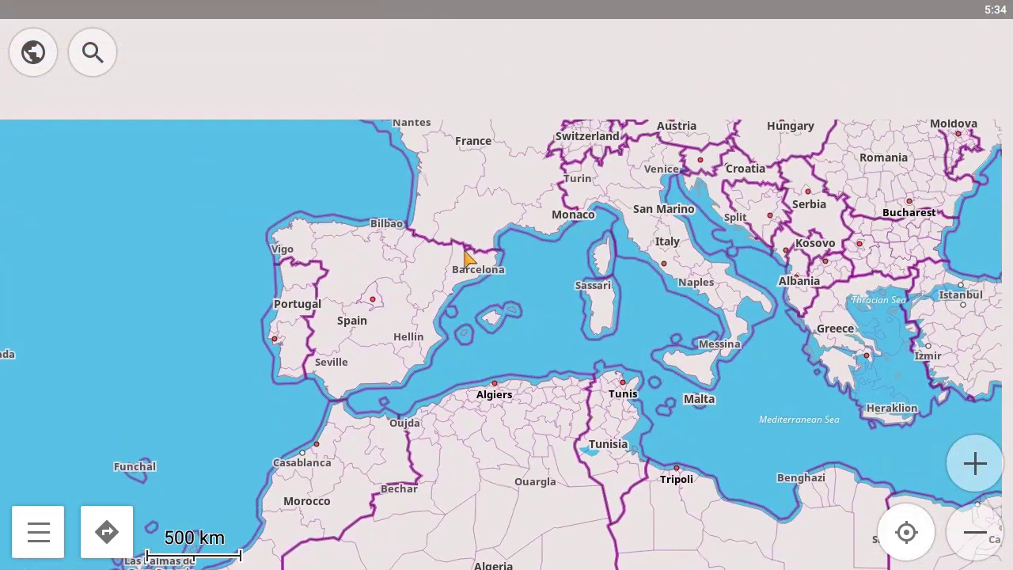
drag(477, 84, 511, 276)
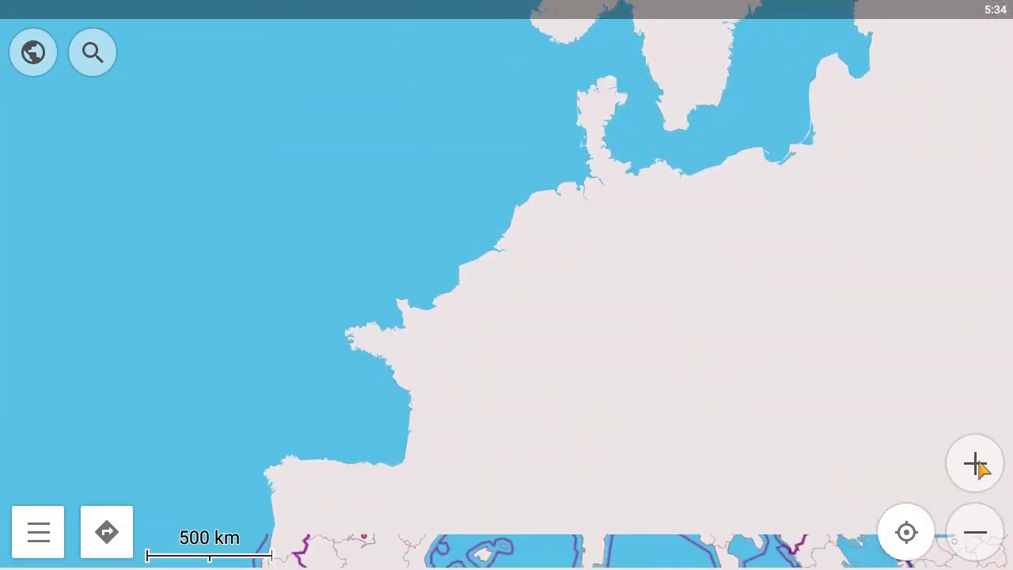
click(975, 466)
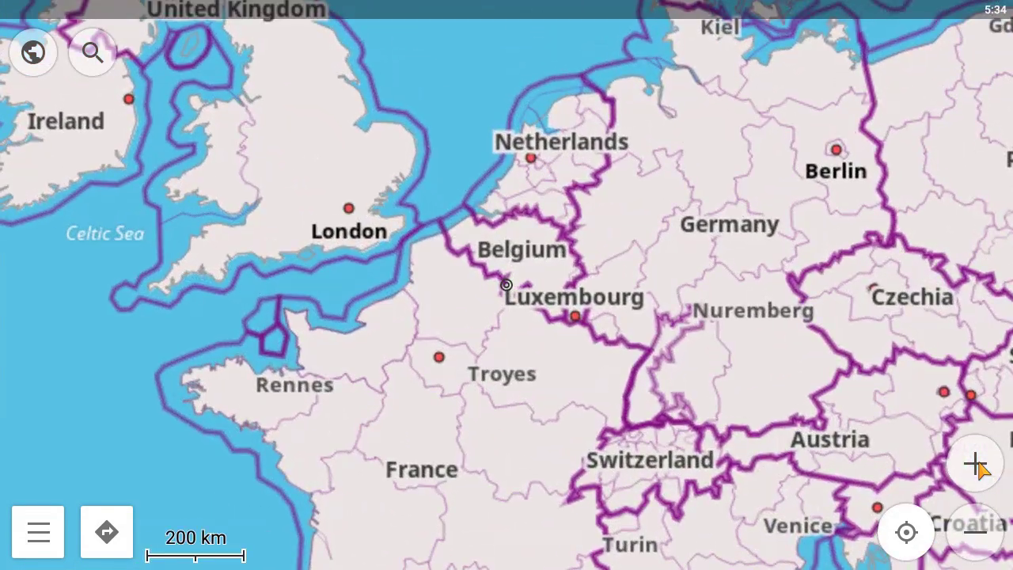
click(976, 466)
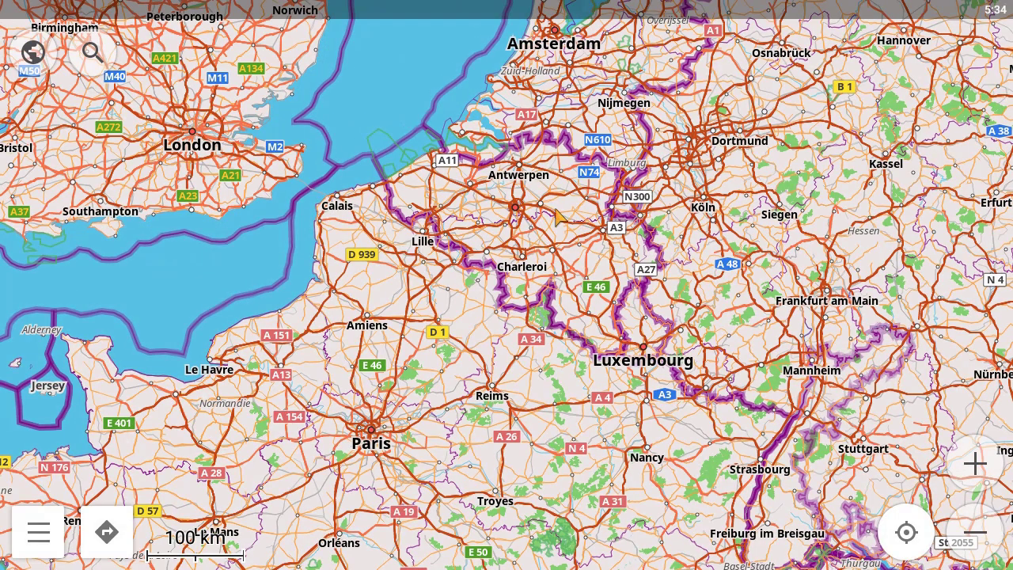
drag(558, 234, 581, 388)
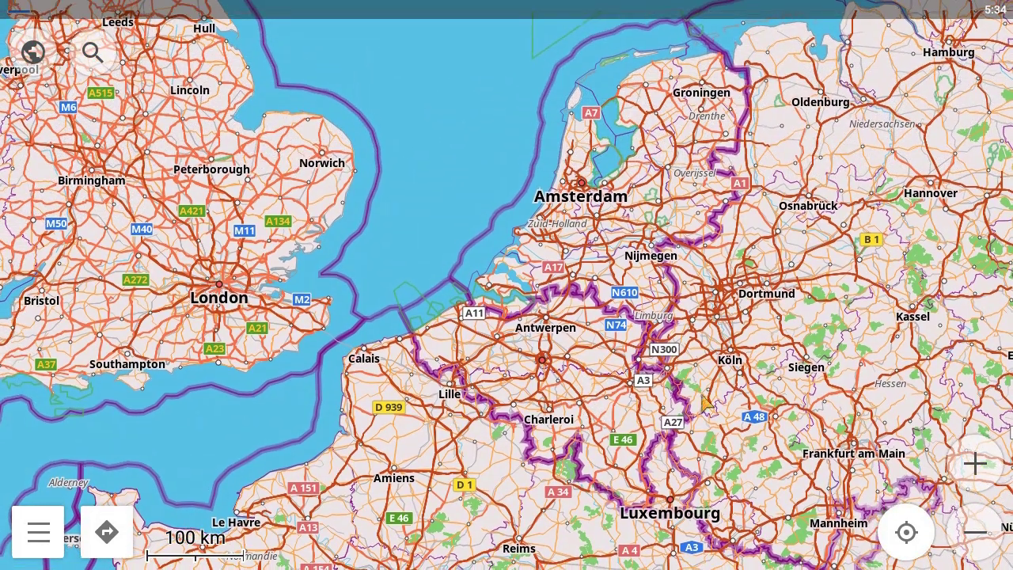
click(974, 465)
click(974, 465)
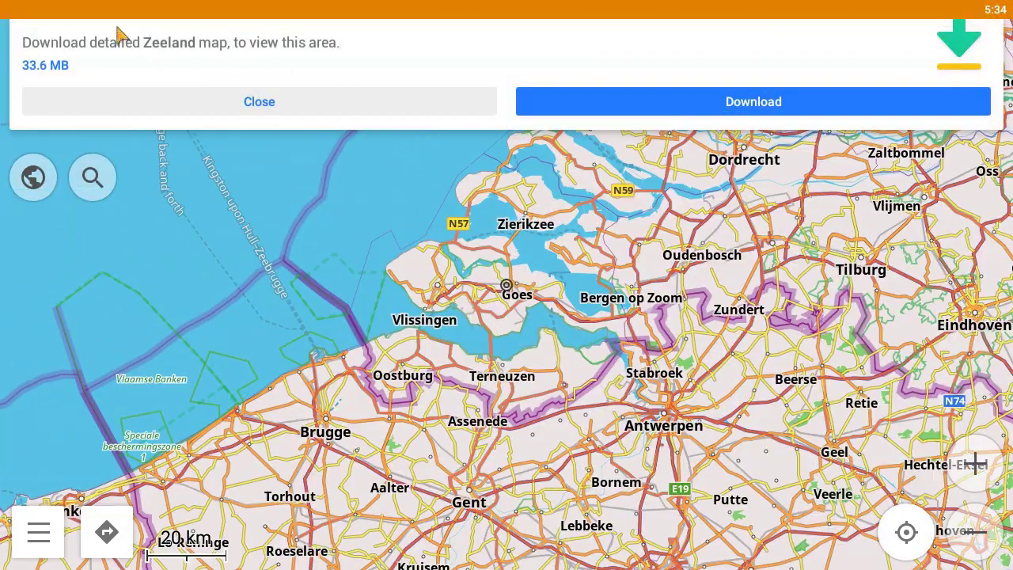
Step: Download the detailed Zeeland map and check its progress in notifications
click(635, 110)
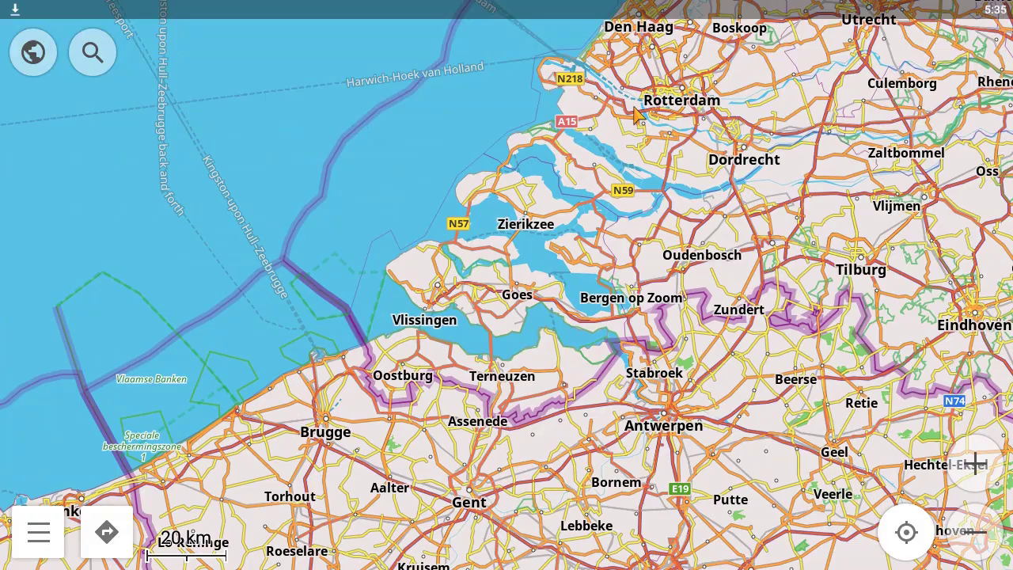
drag(45, 18, 40, 79)
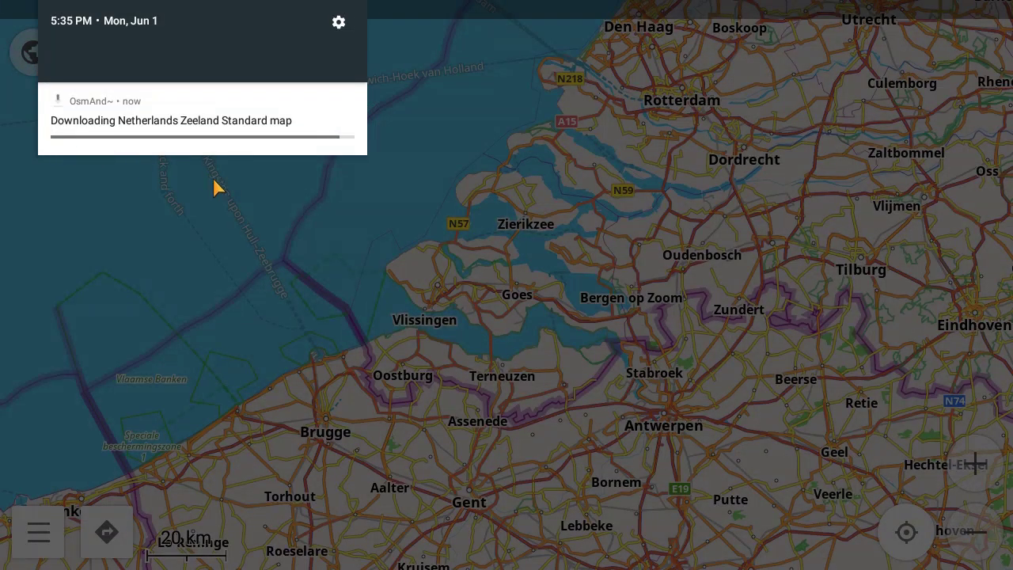
click(213, 188)
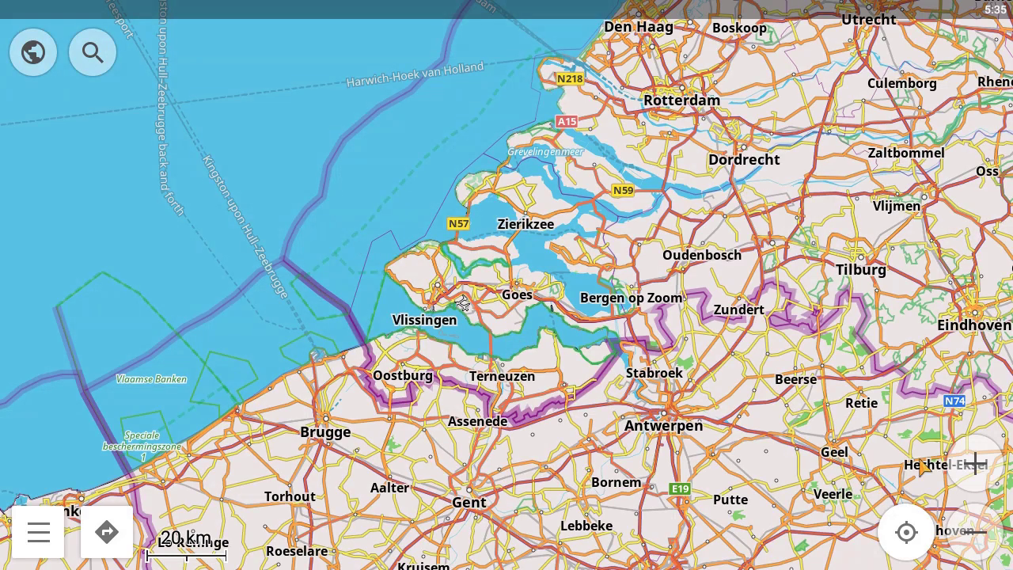
Step: Zoom in past Goes to the estuary near Baarland showing depth numbers
click(974, 465)
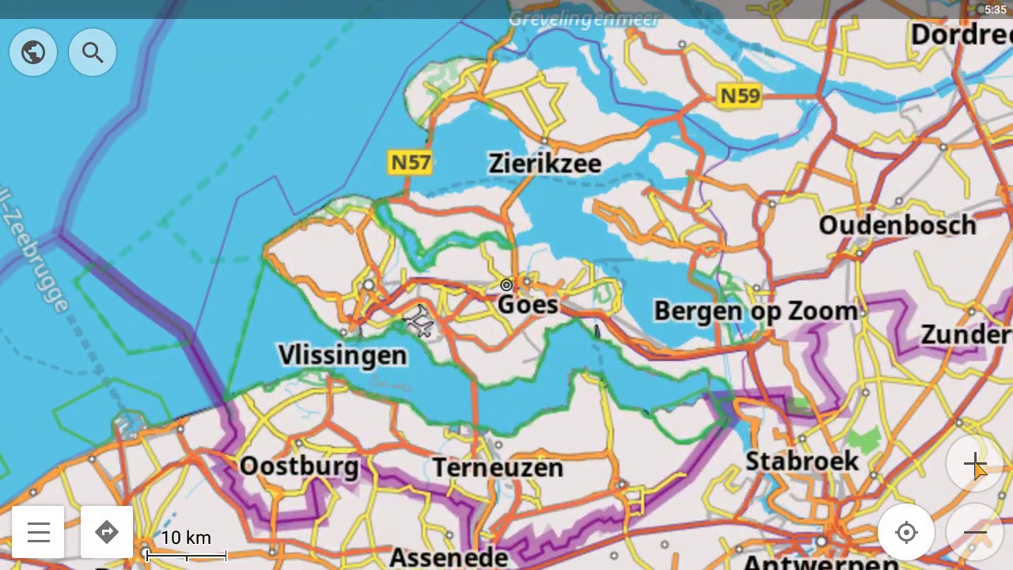
click(974, 465)
drag(610, 482, 599, 367)
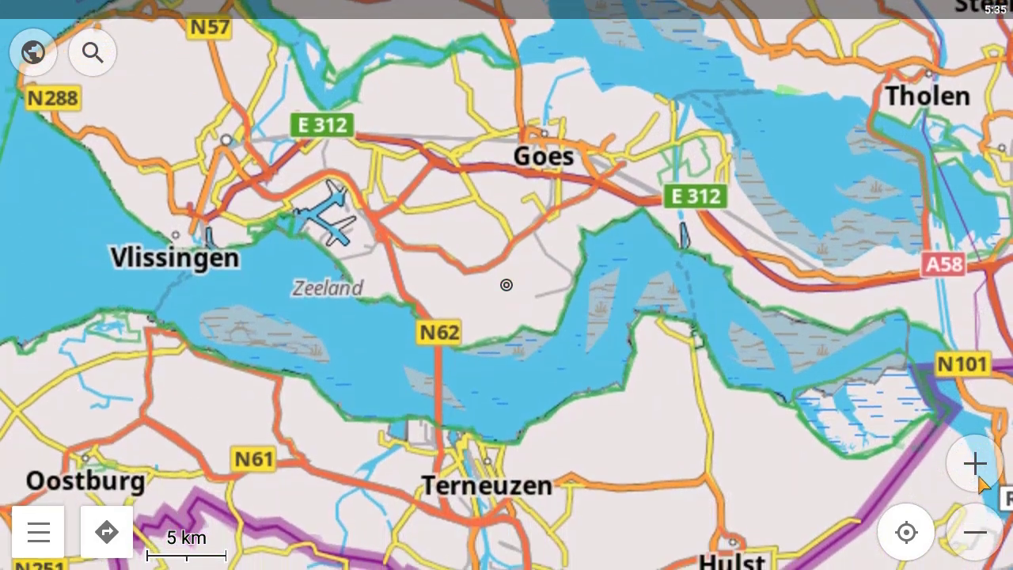
click(975, 465)
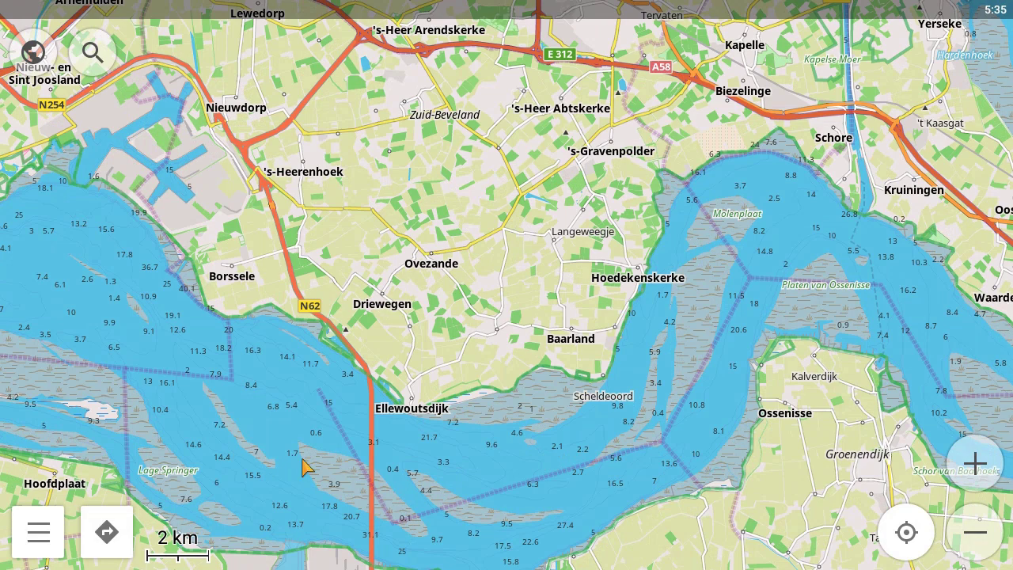
Step: Bring up the app profiles list from the main menu and open profile management
click(38, 532)
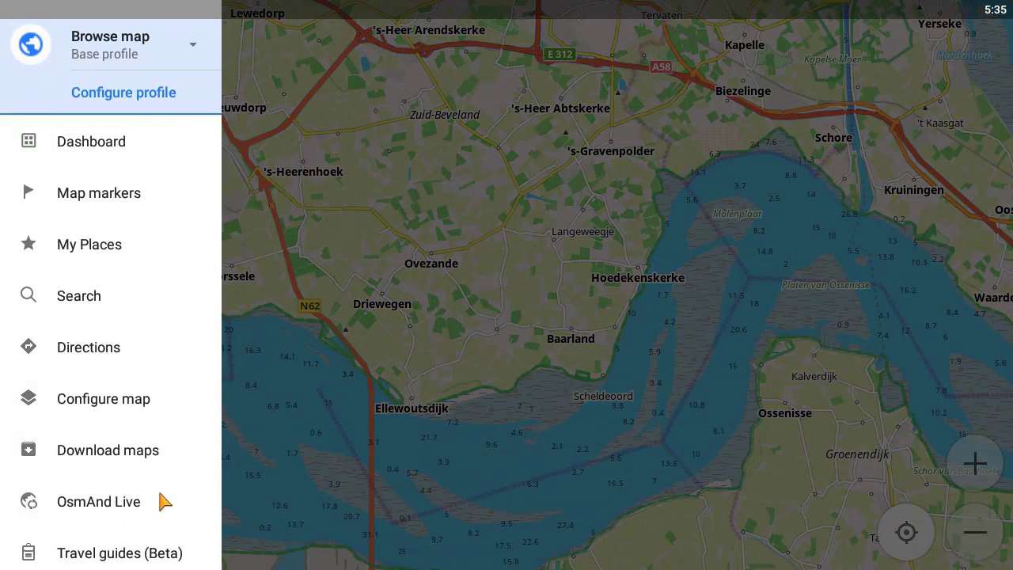
click(152, 65)
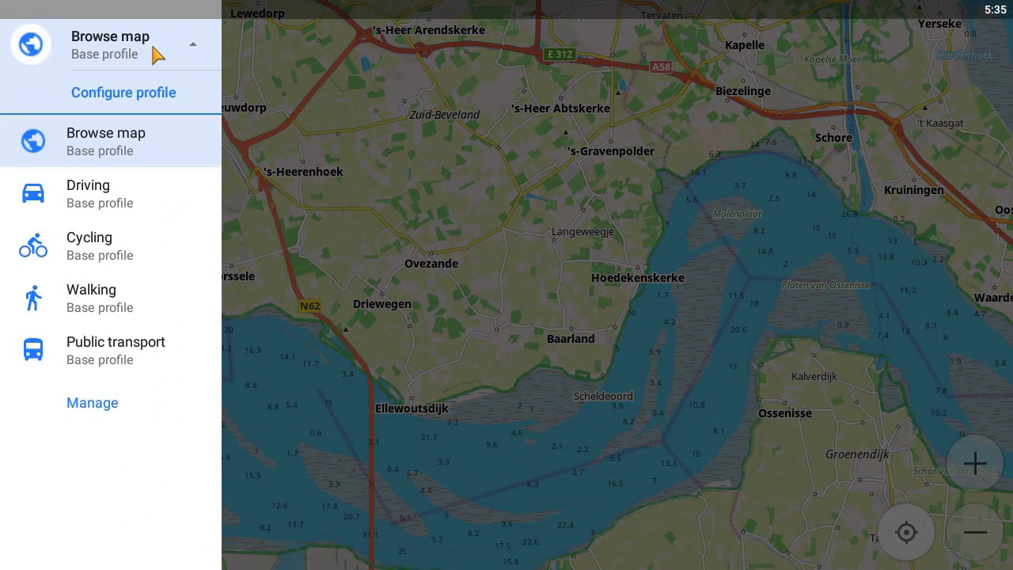
click(84, 408)
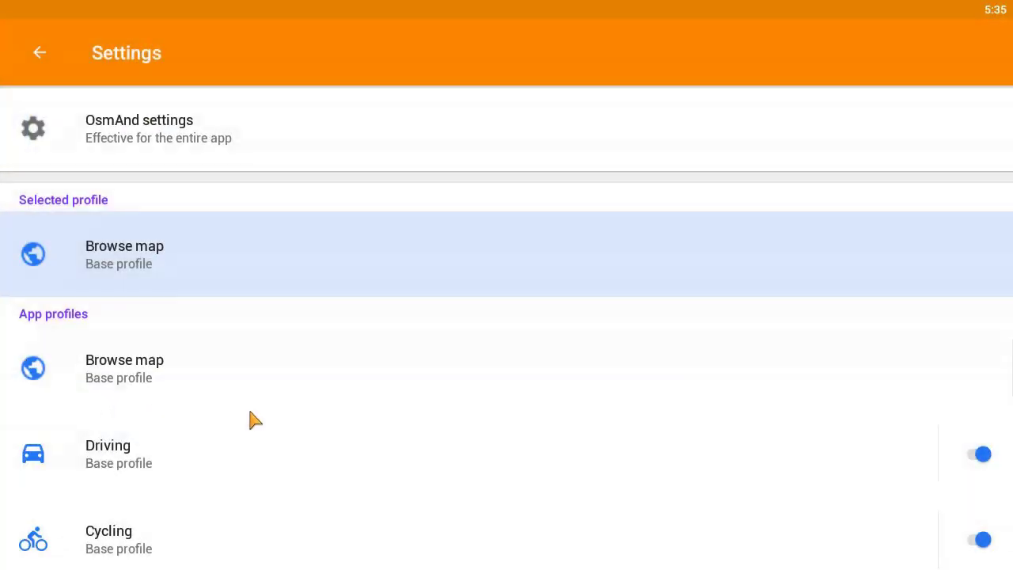
Step: Switch on the Boat profile and return to the map
scroll(253, 418, down, 6)
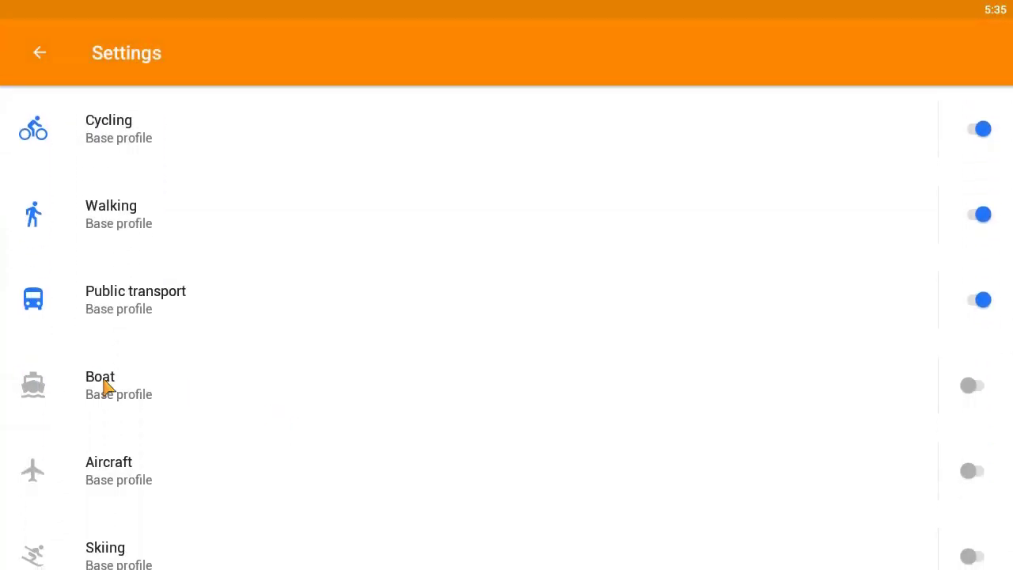
click(974, 386)
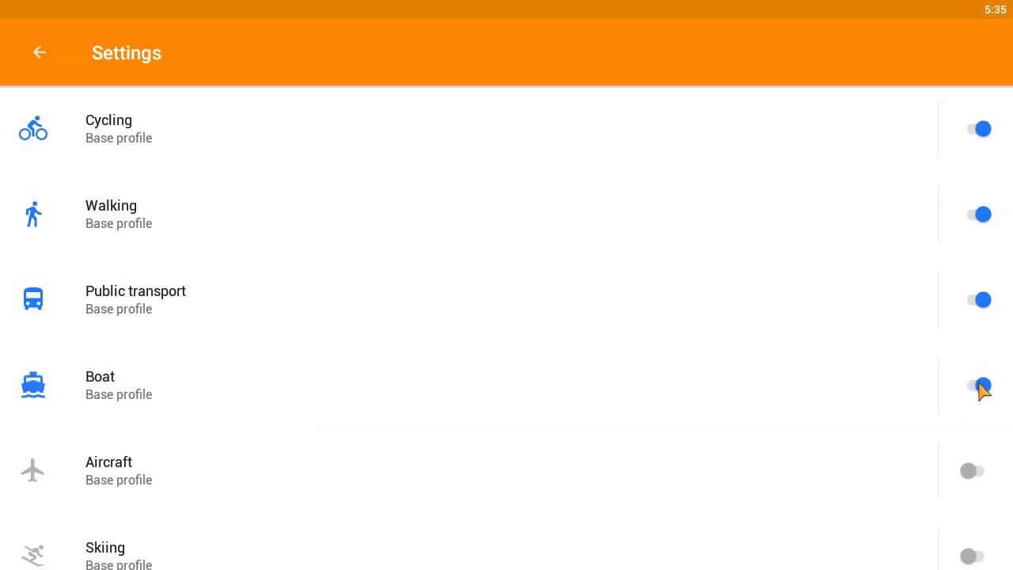
click(41, 53)
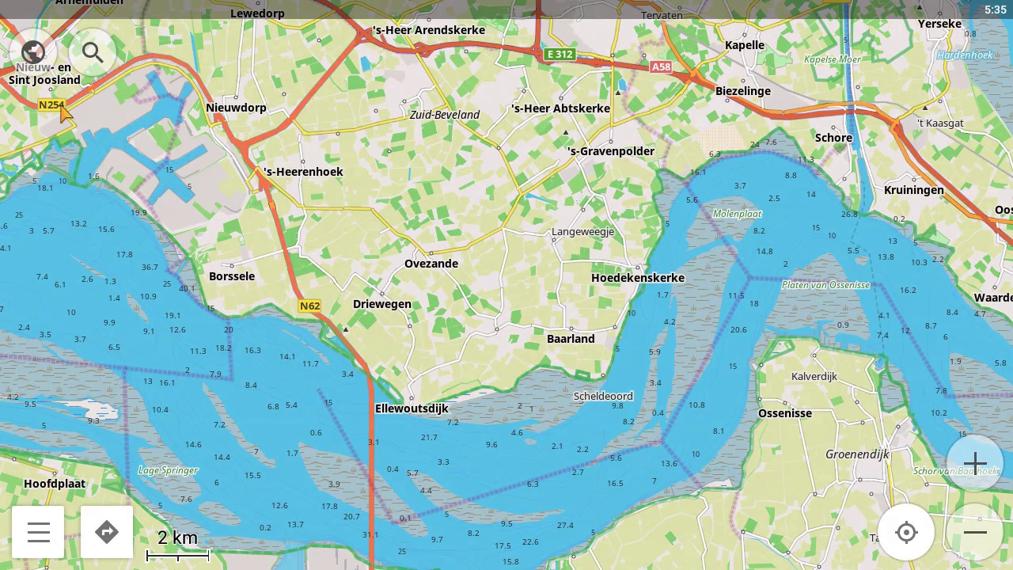
Step: Look through the Boat profile's Configure map options, then close them
click(33, 49)
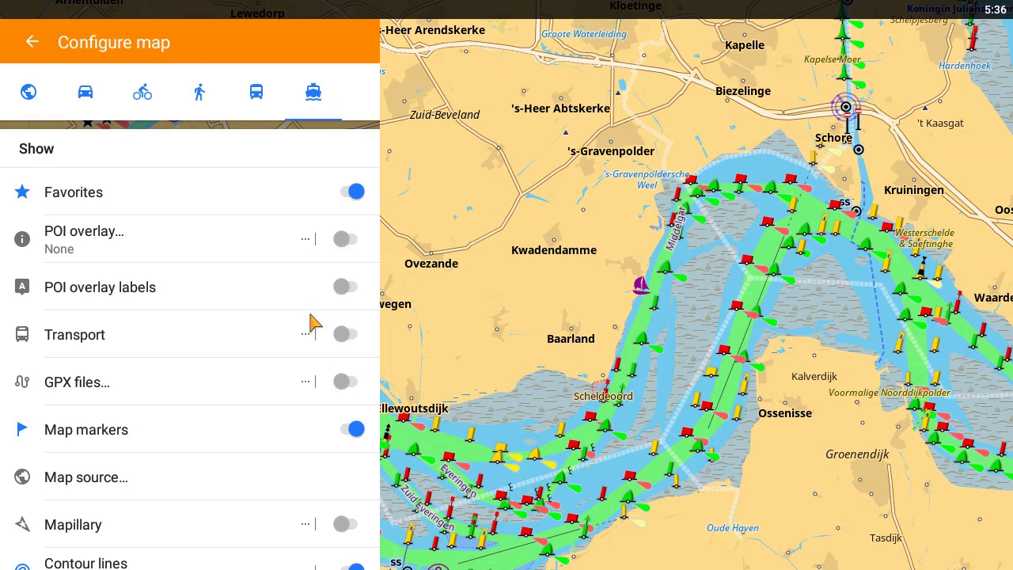
scroll(313, 325, down, 5)
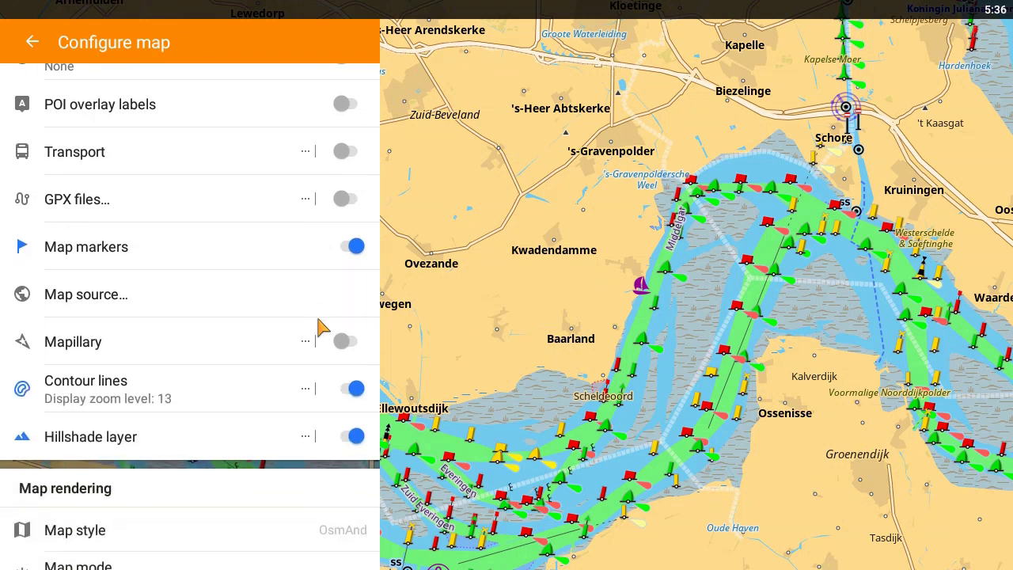
click(33, 44)
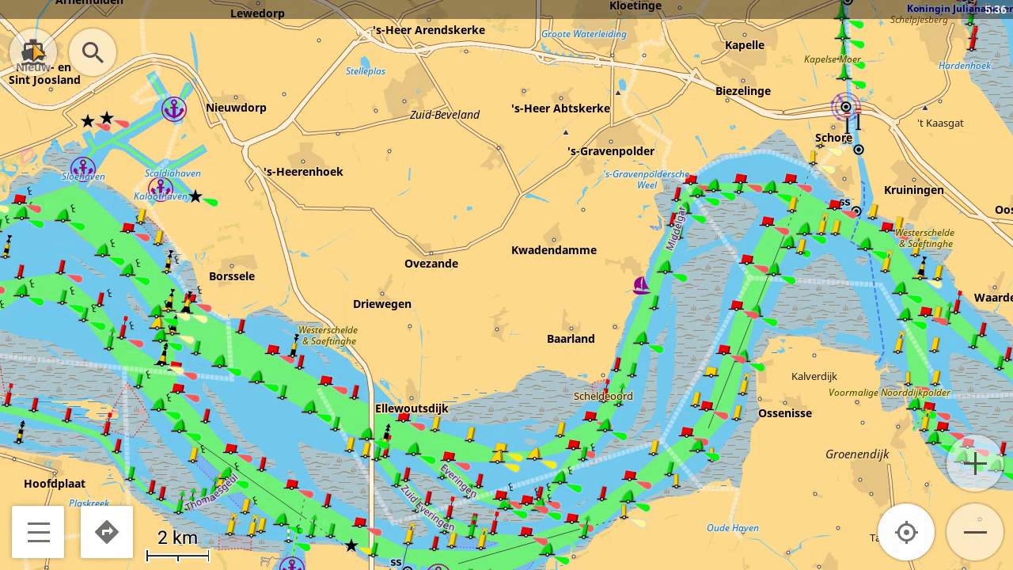
Step: Open the Boat profile's General settings from the app settings
click(52, 548)
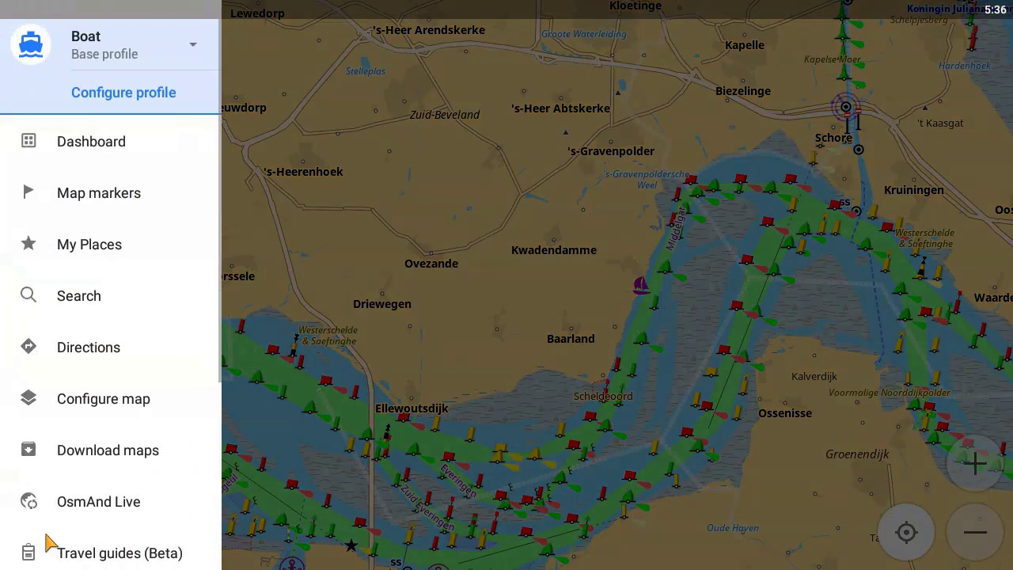
scroll(102, 475, down, 5)
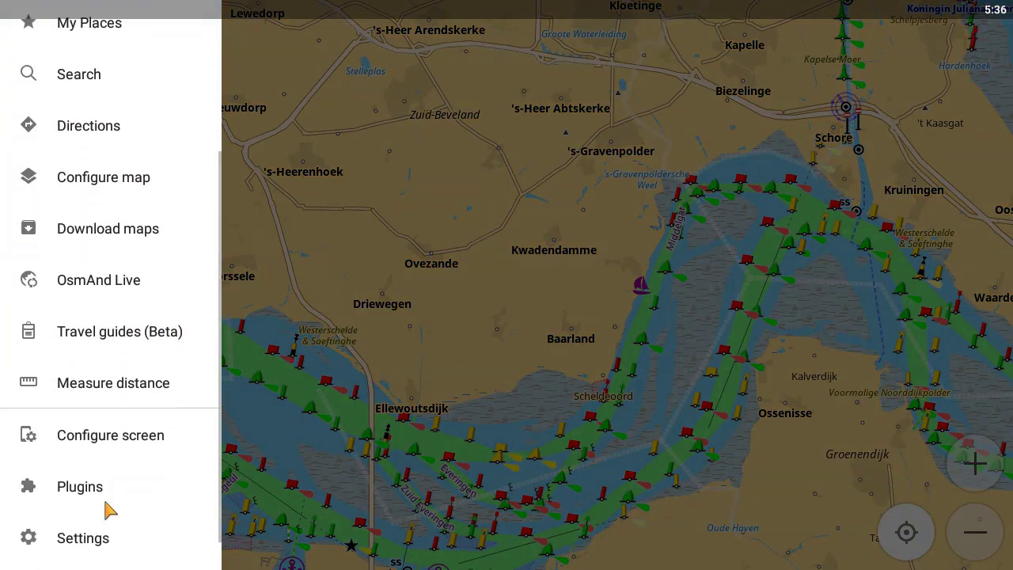
click(82, 538)
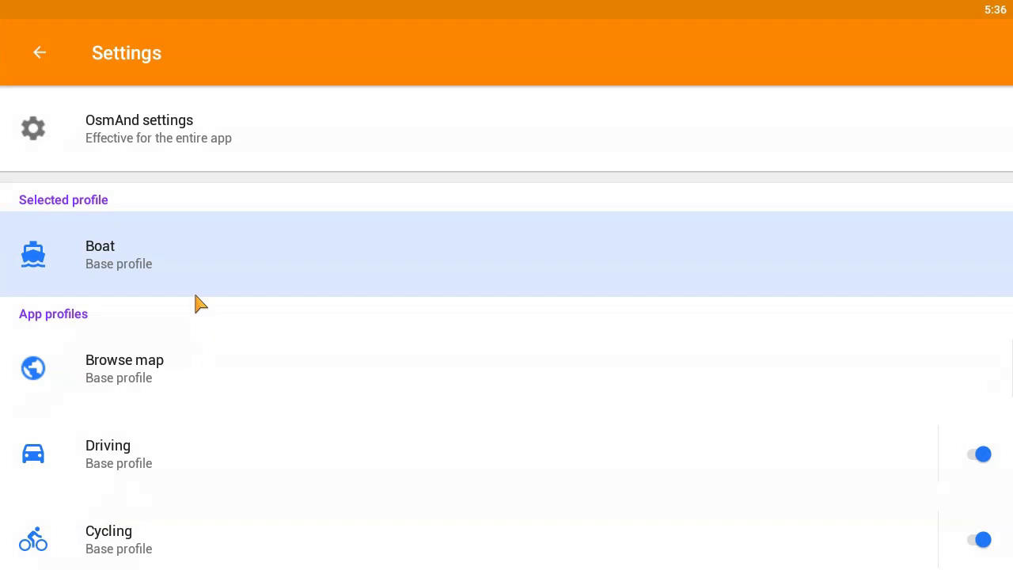
click(166, 263)
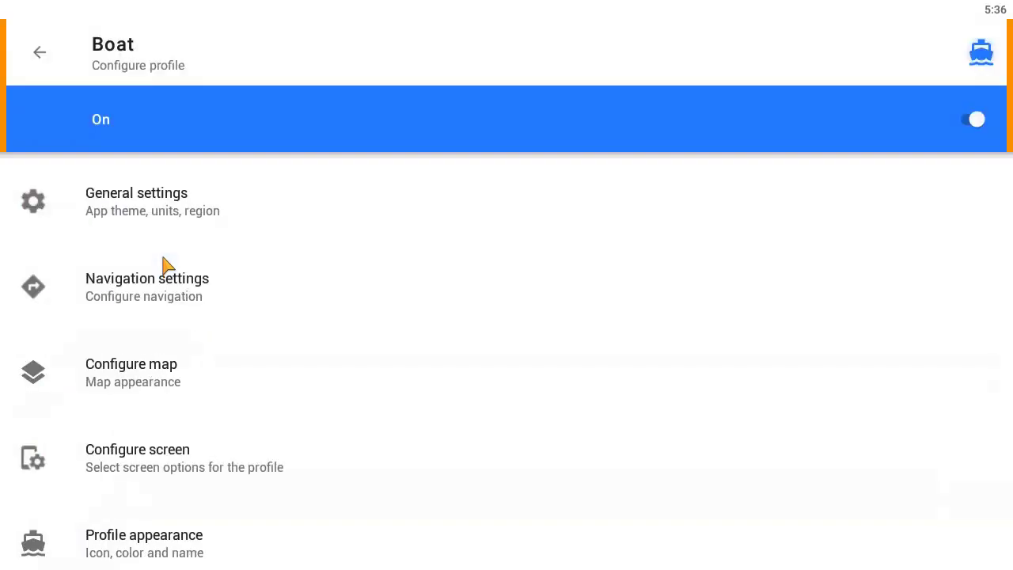
click(164, 211)
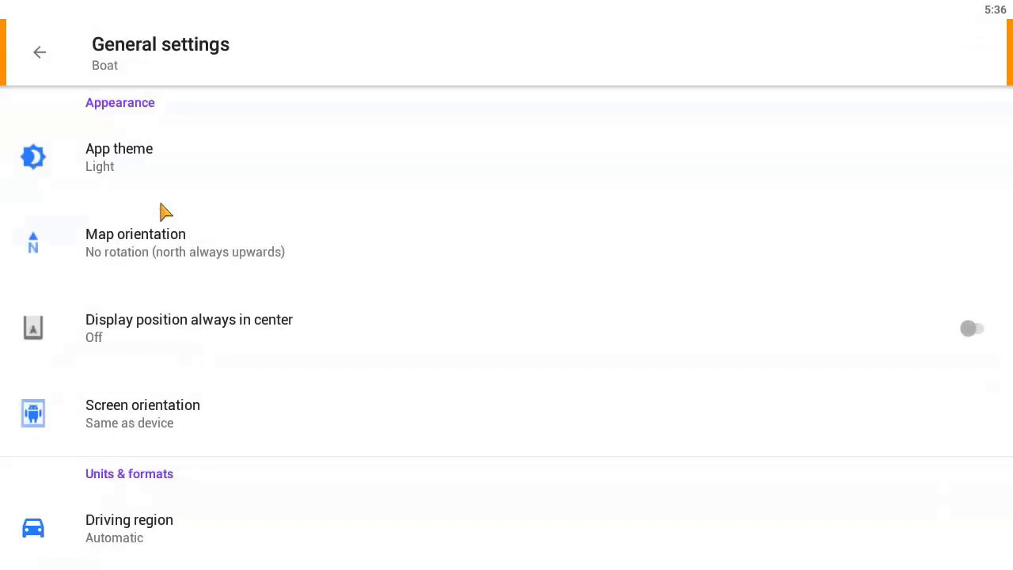
Step: Set Units of length to Nautical miles, applied only to the Boat profile
scroll(293, 315, down, 3)
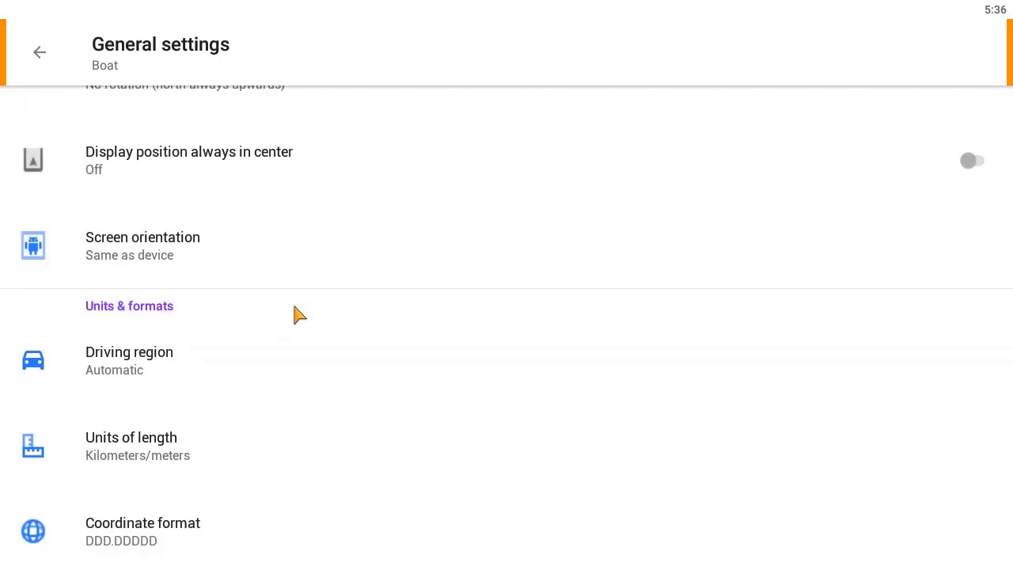
click(167, 463)
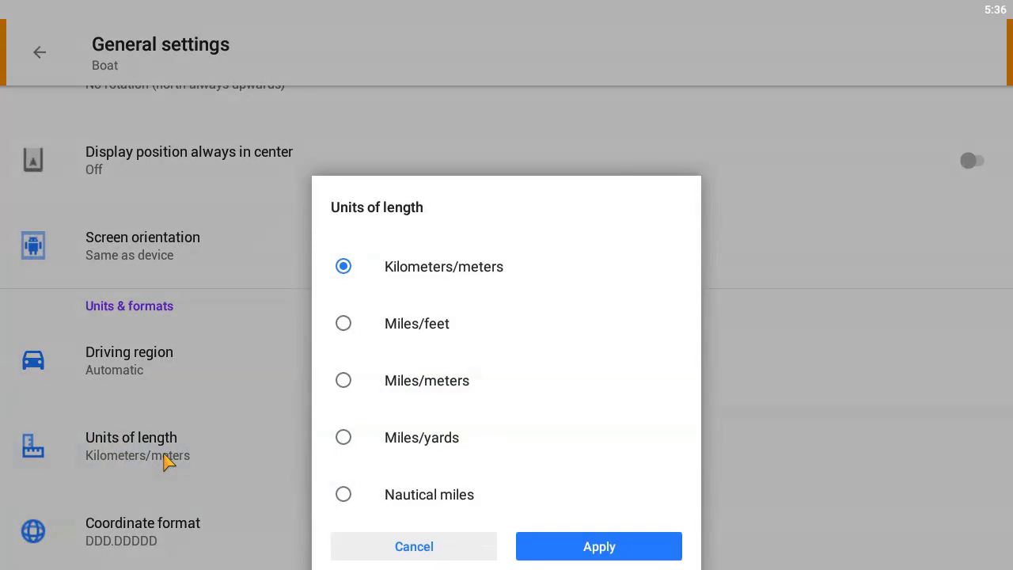
click(420, 495)
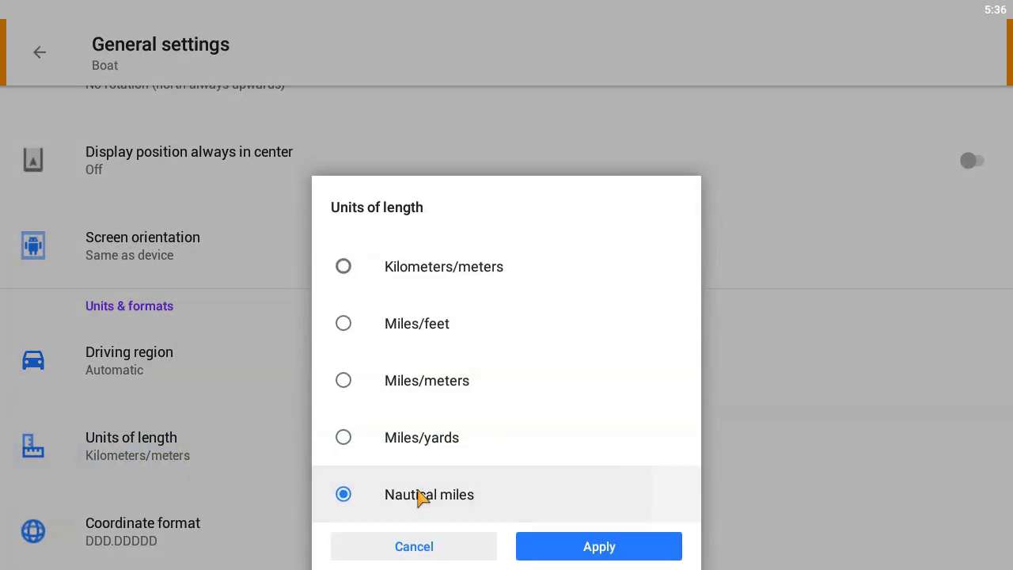
click(566, 554)
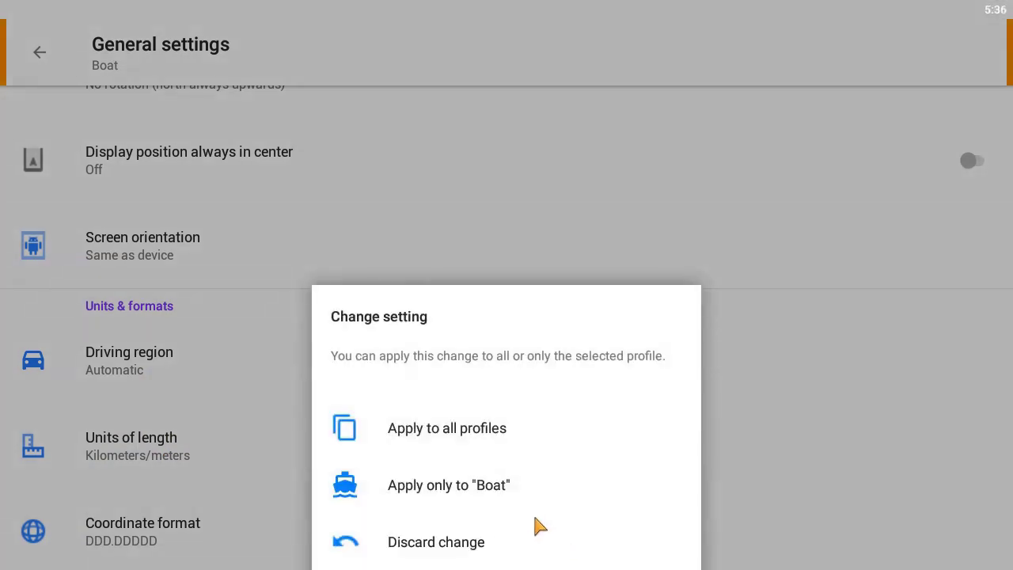
click(482, 491)
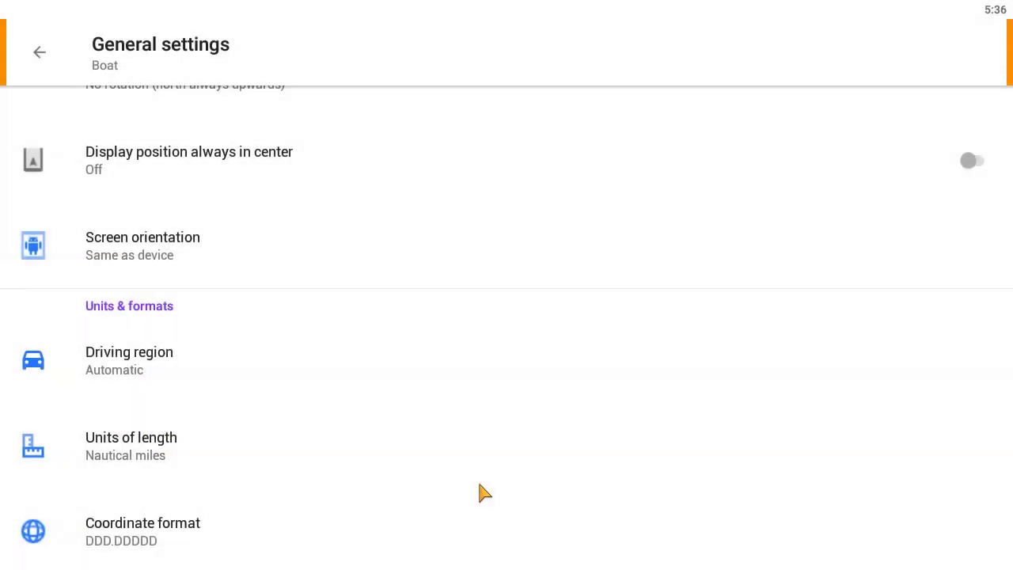
scroll(373, 473, down, 2)
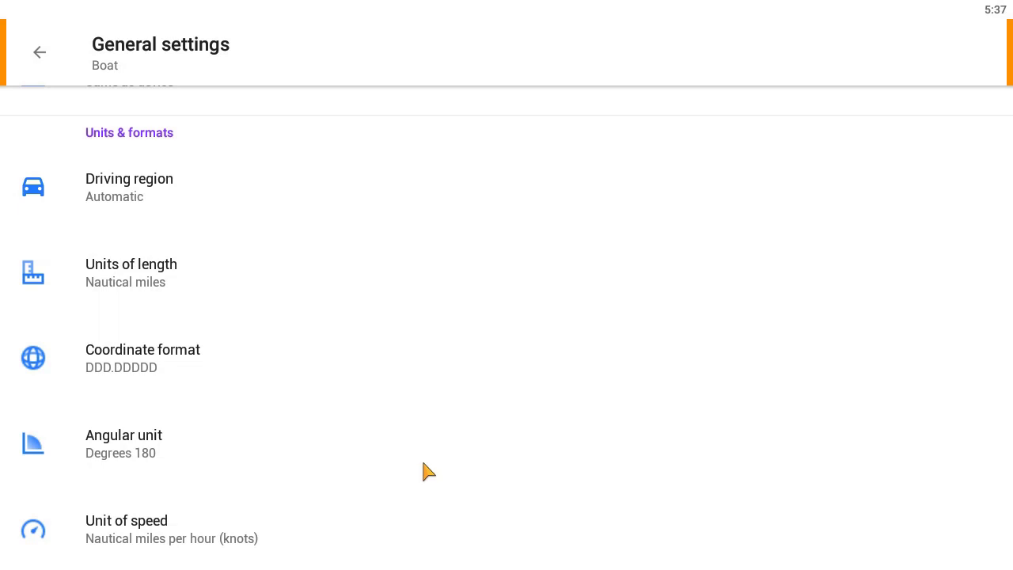
scroll(423, 471, down, 2)
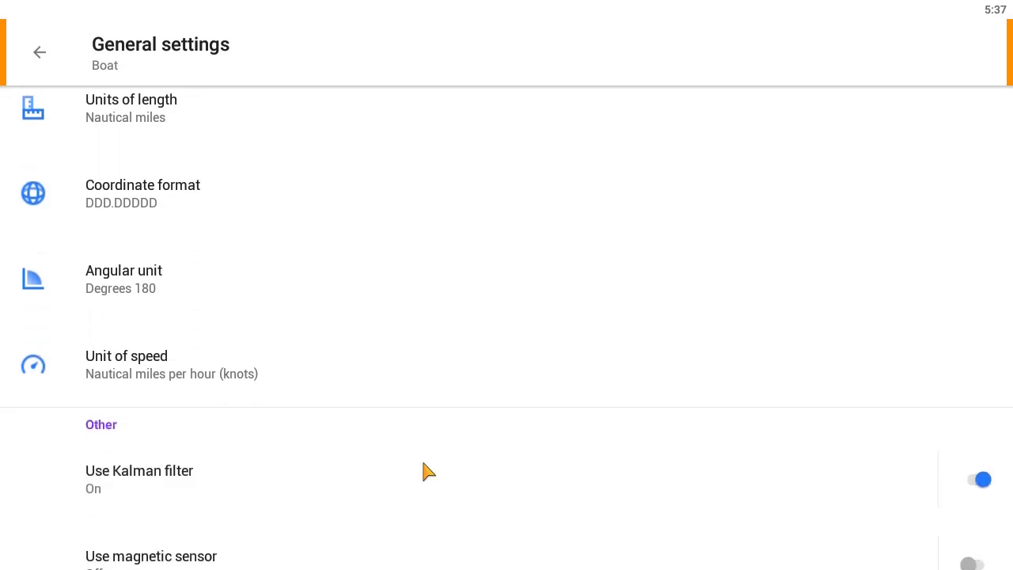
click(43, 53)
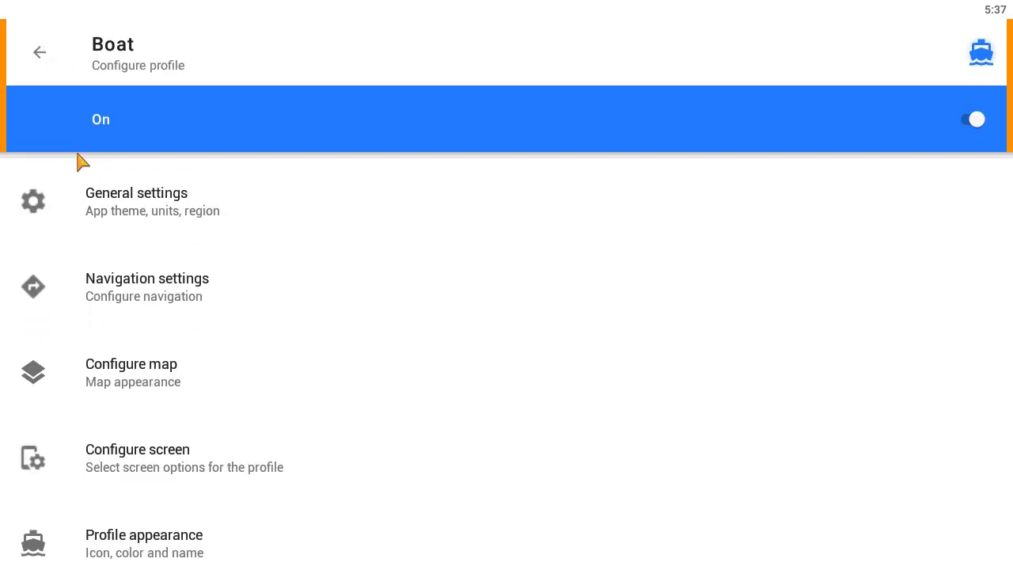
Step: In Configure screen, turn on the Speed, GPS info, Compass and Relative bearing widgets
click(132, 459)
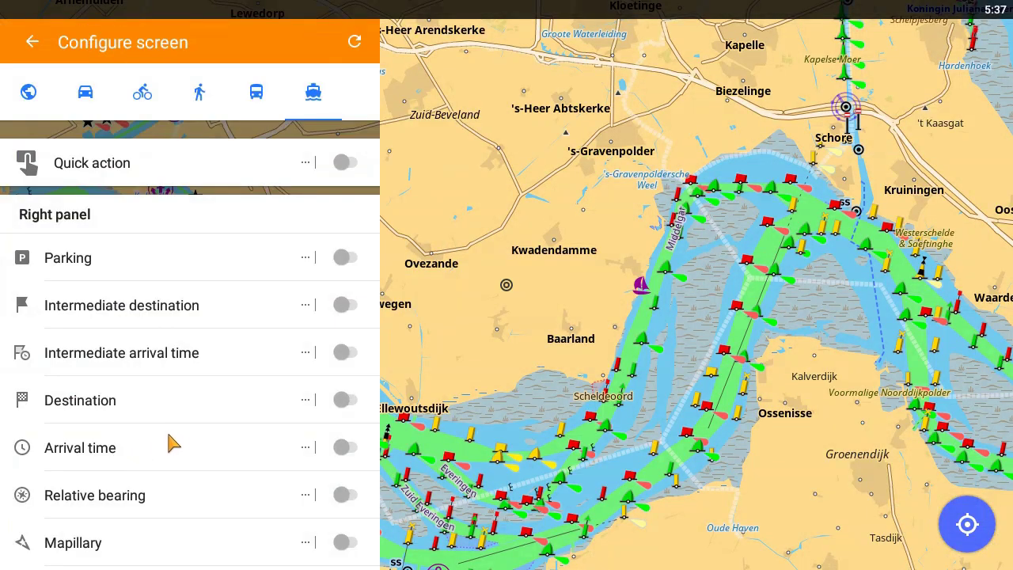
scroll(226, 432, down, 3)
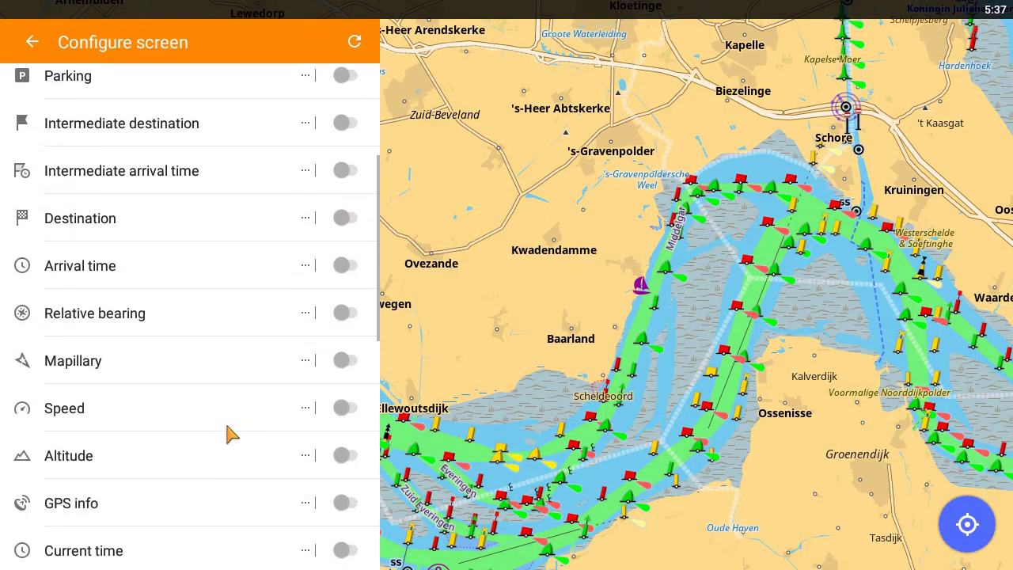
click(343, 224)
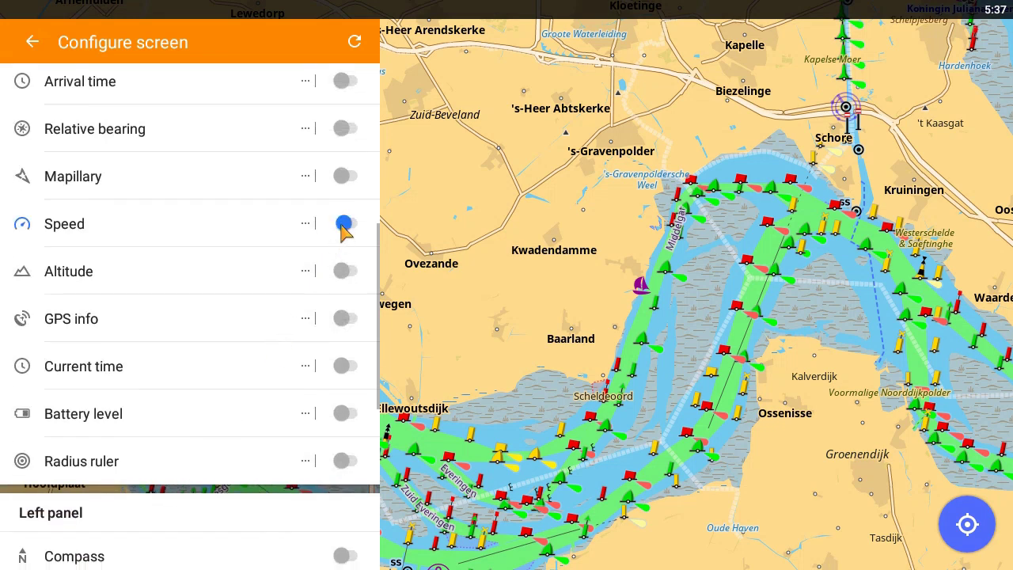
click(345, 319)
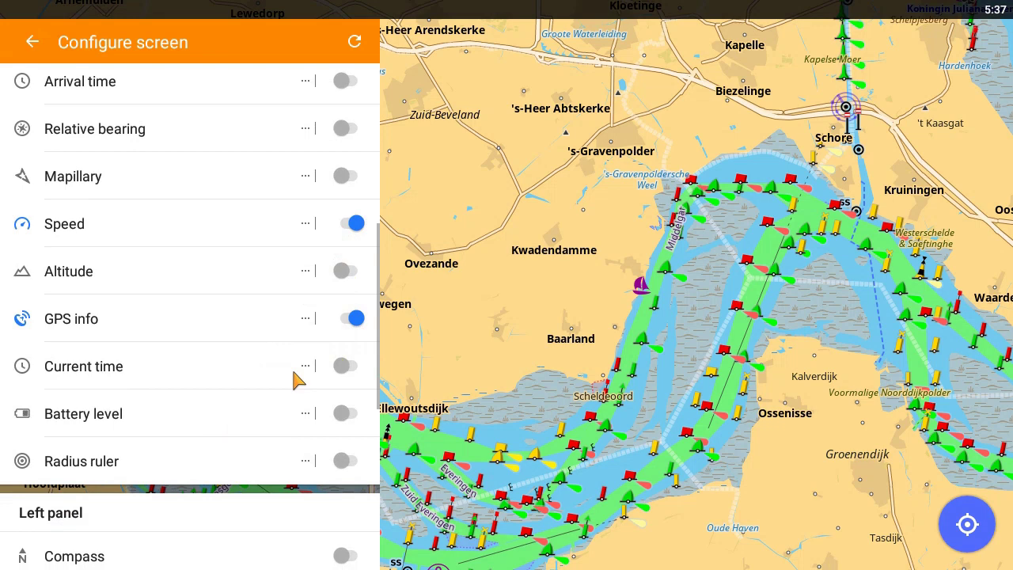
scroll(296, 379, down, 3)
click(340, 377)
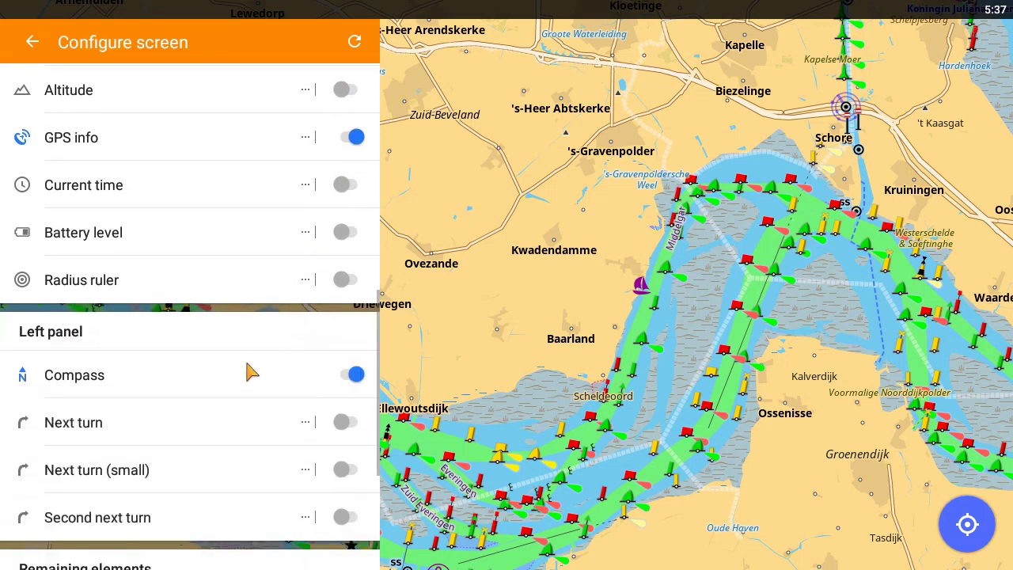
scroll(287, 418, up, 5)
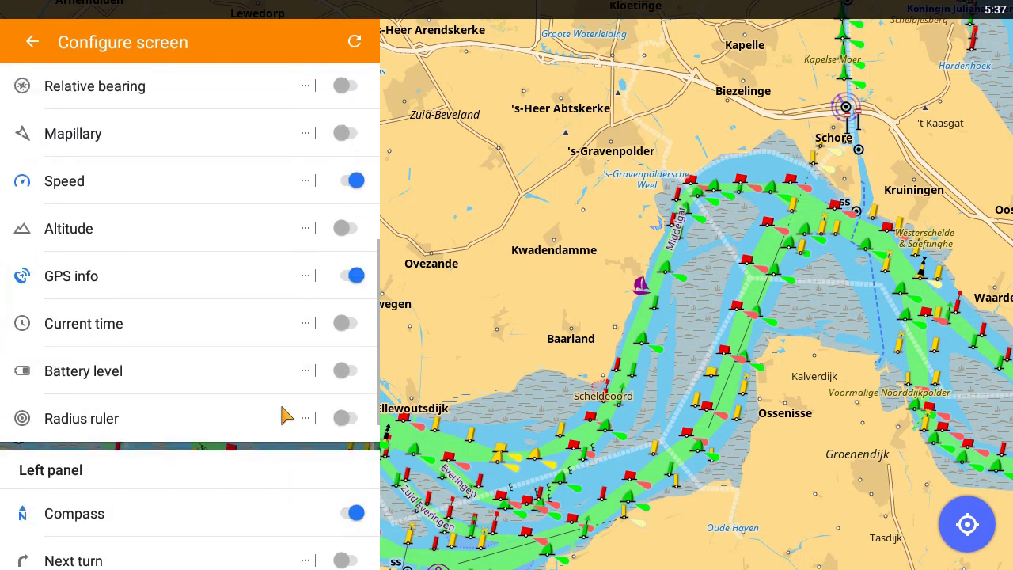
click(345, 223)
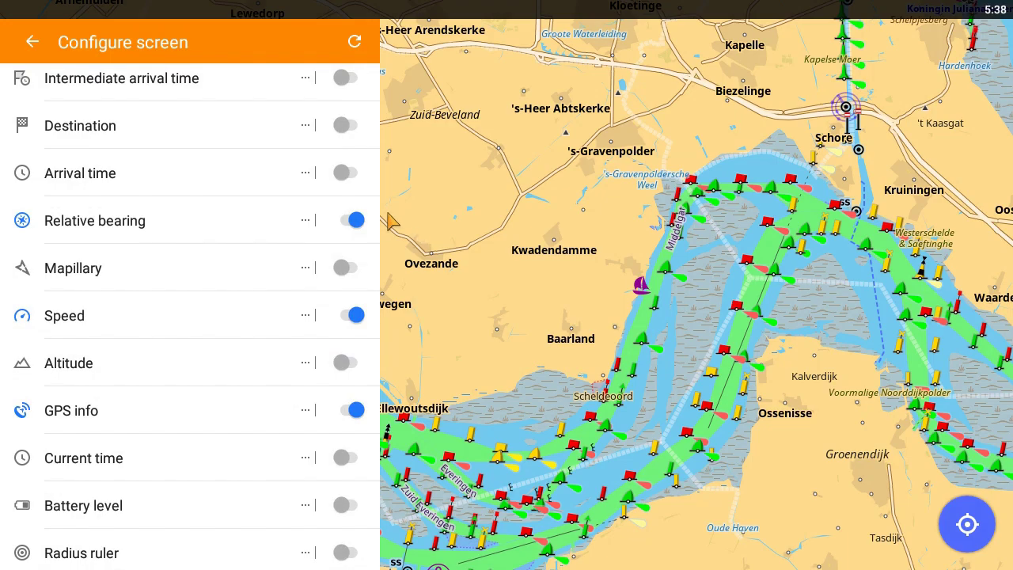
click(35, 49)
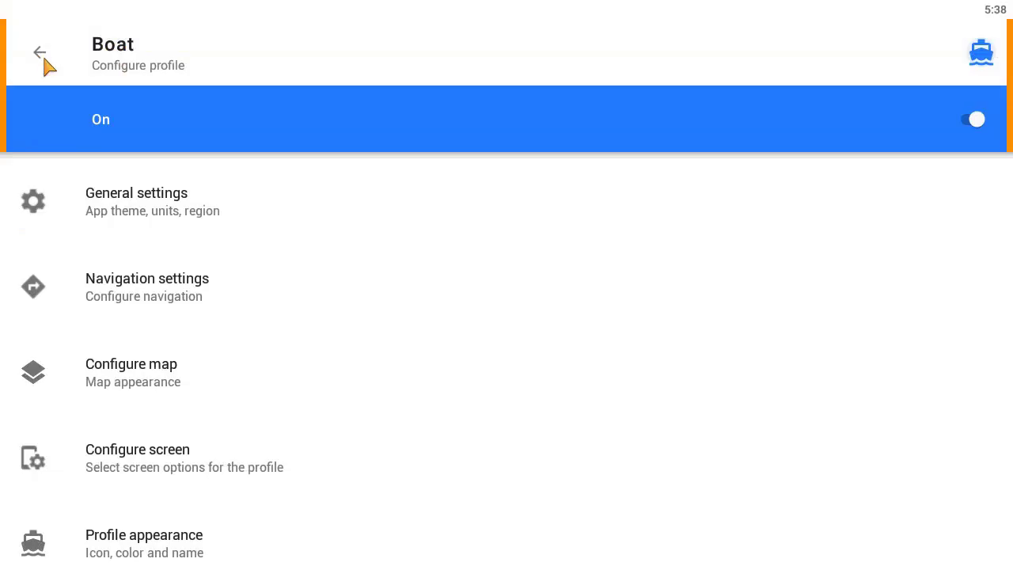
Step: Exit Settings to the map and browse the Plugins list
scroll(222, 401, down, 5)
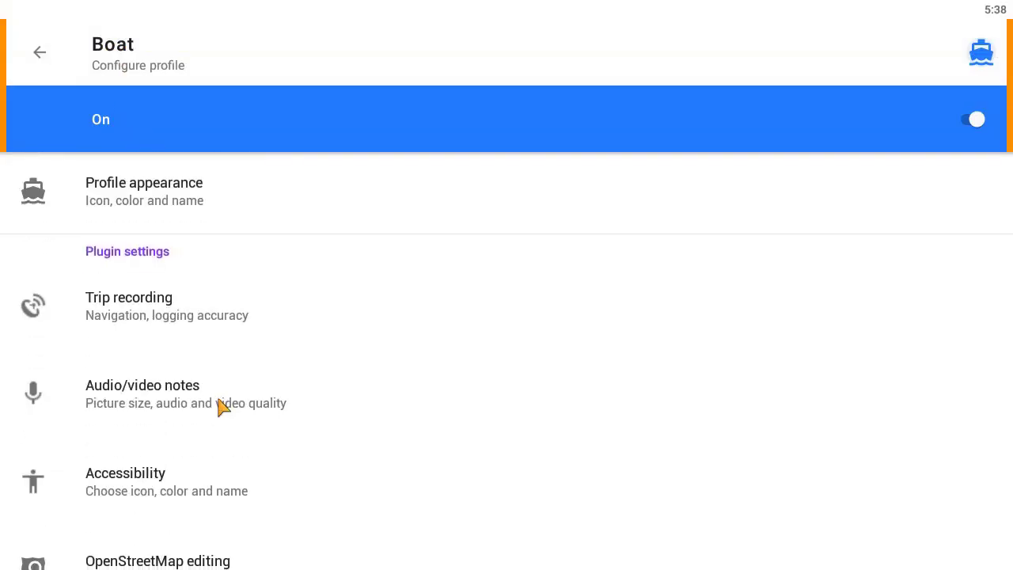
click(41, 54)
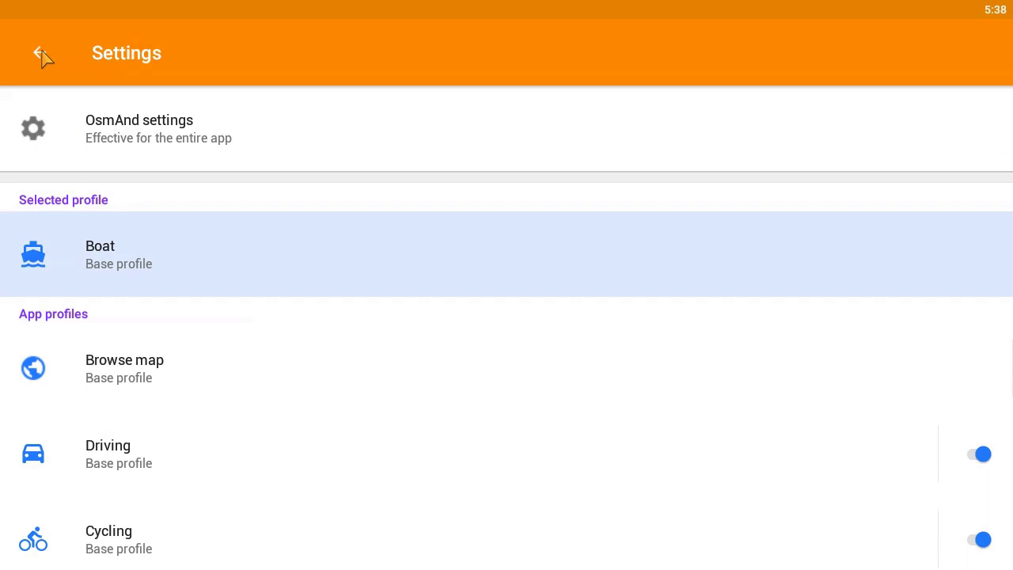
click(43, 56)
click(55, 526)
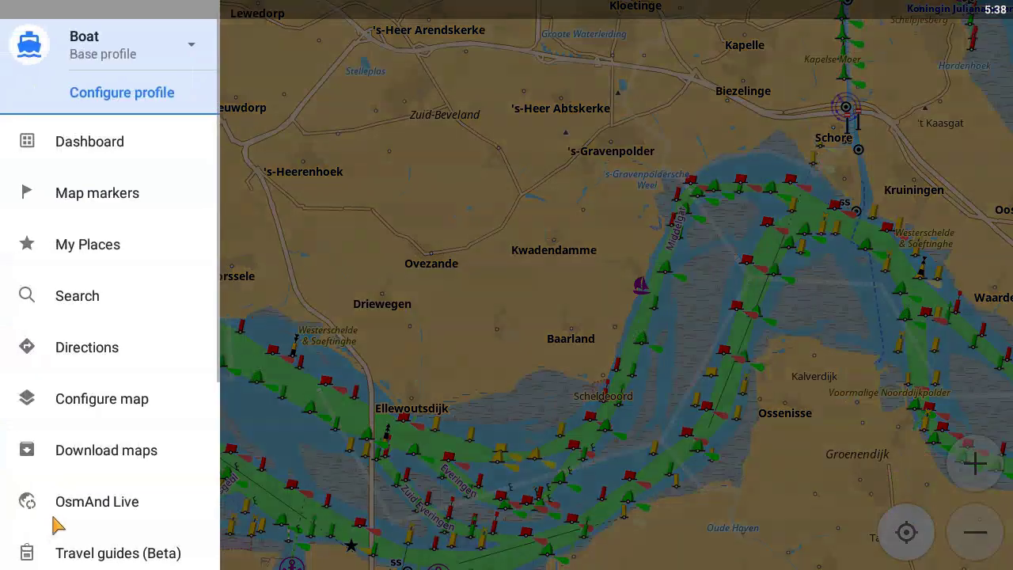
scroll(60, 514, down, 4)
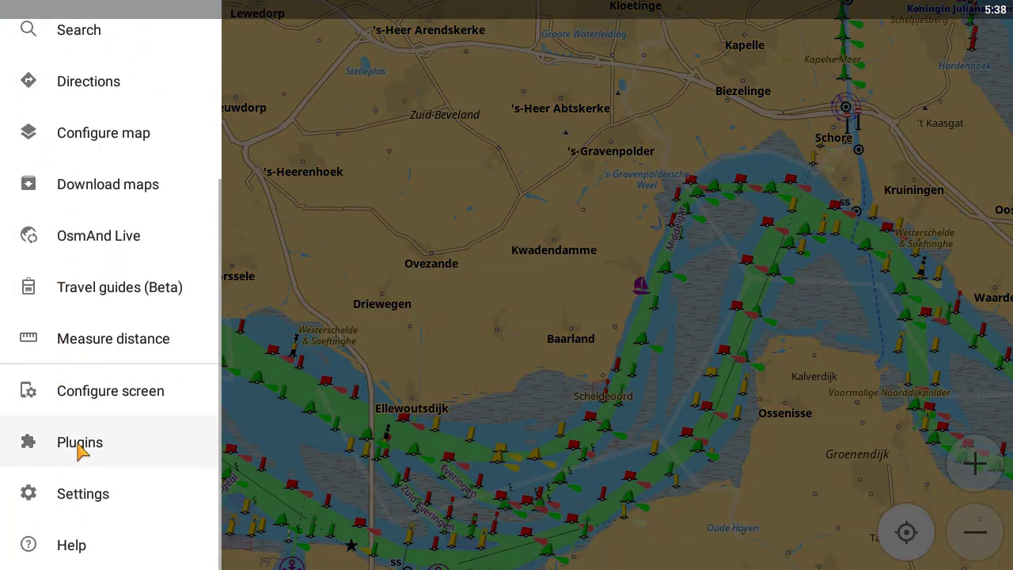
click(79, 447)
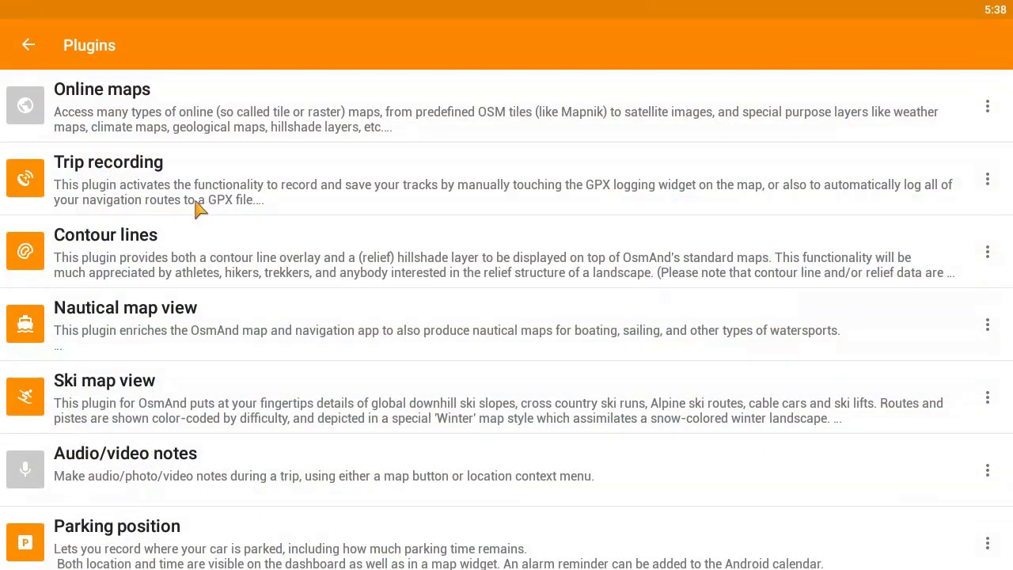
click(29, 46)
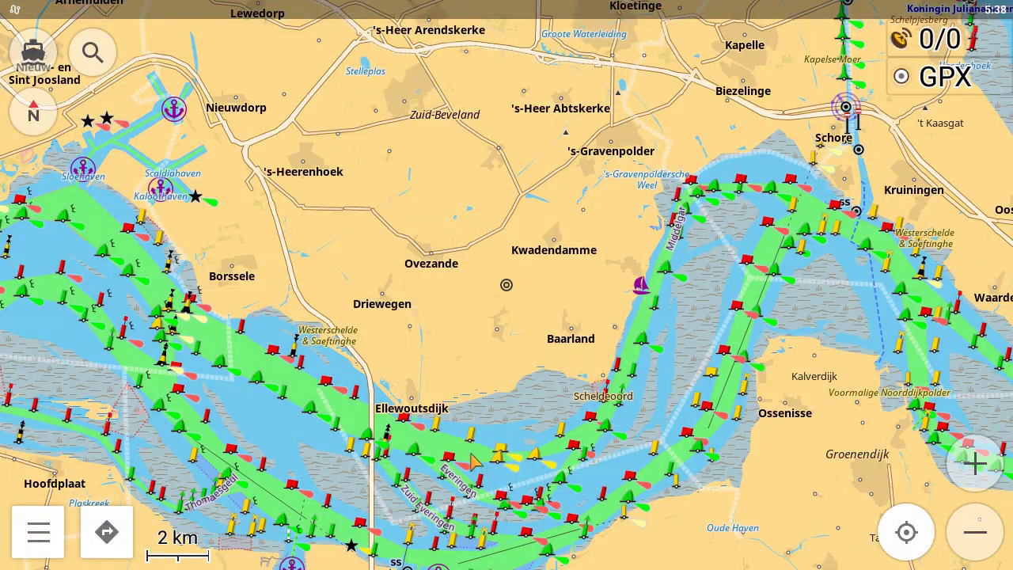
Step: Pan and zoom the chart to the Everingen anchorages near Ellewoutsdijk at 1 nmi scale
drag(303, 441, 417, 329)
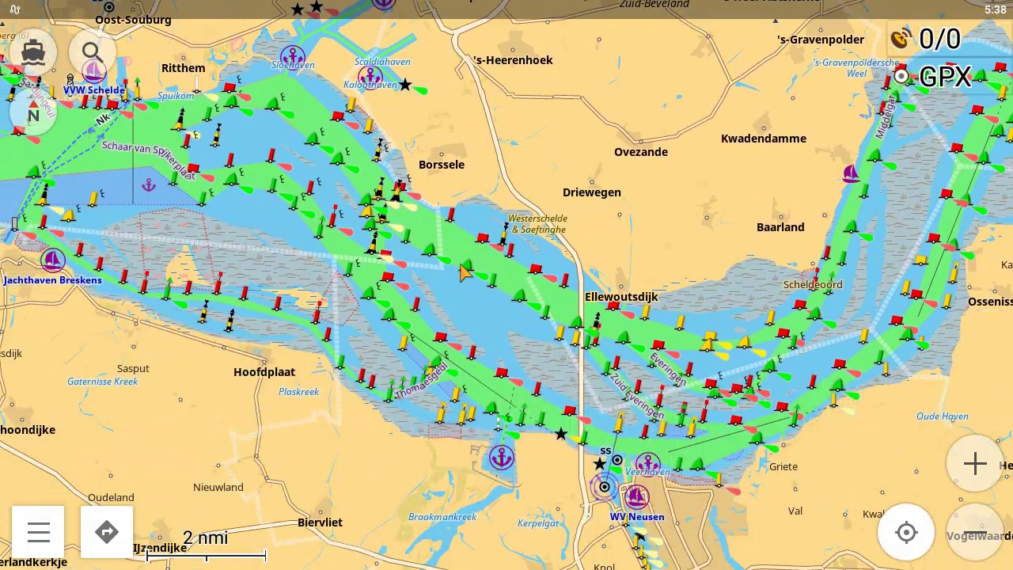
drag(909, 536, 975, 467)
click(975, 465)
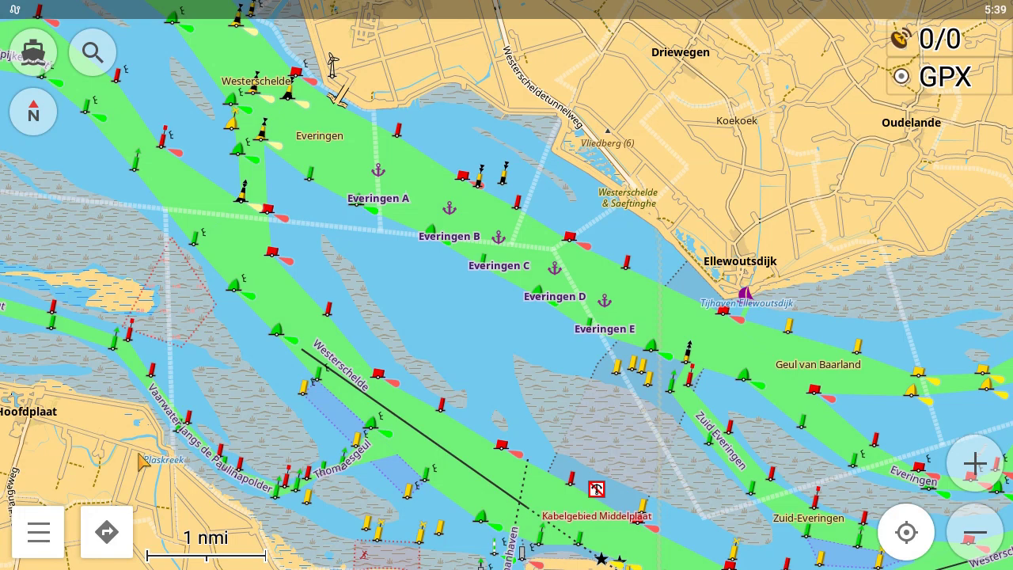
click(39, 530)
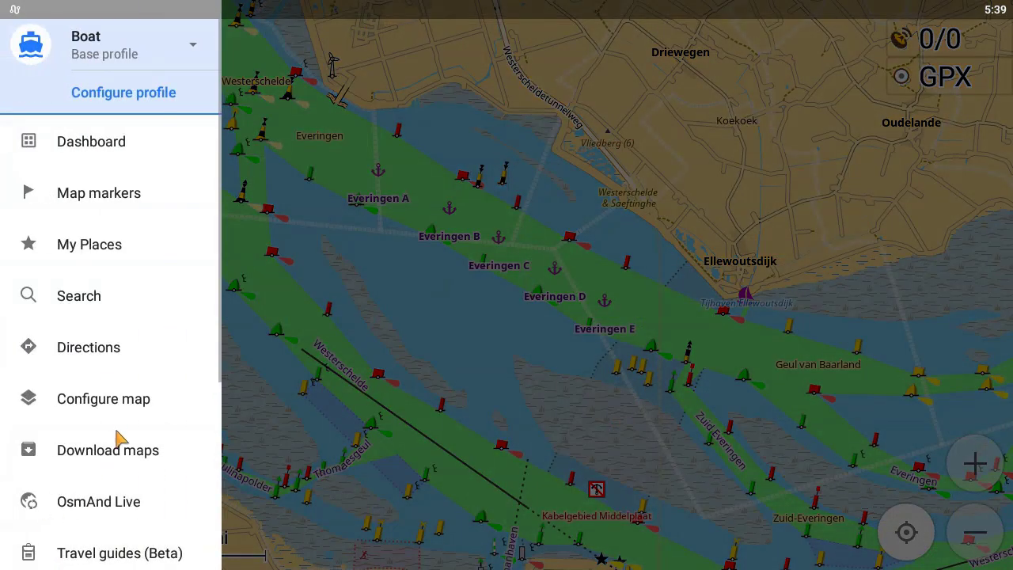
Step: Enable Nautical depth contours in the map Details so the Westerschelde chart shows depth soundings
click(124, 410)
scroll(124, 410, down, 5)
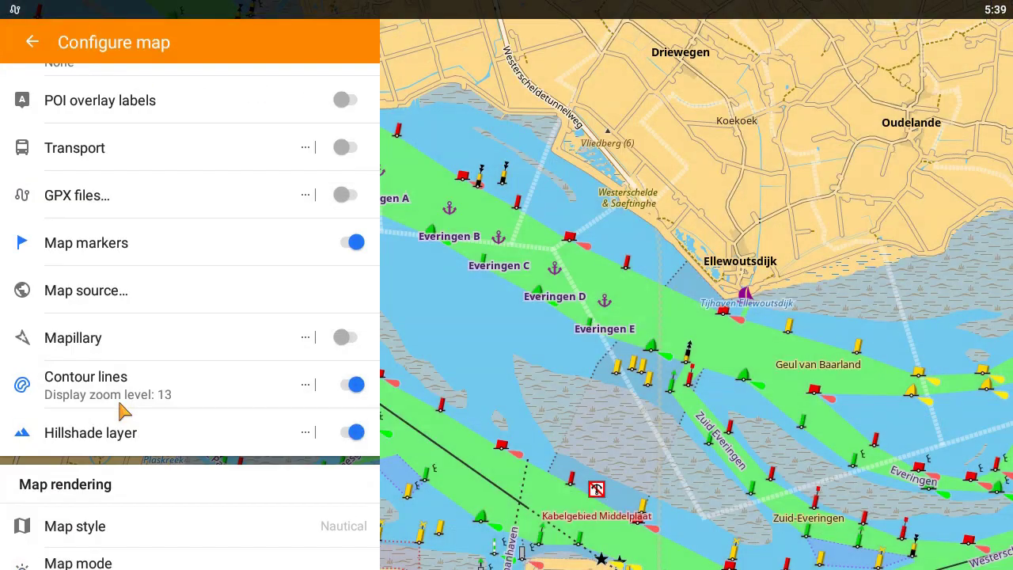
scroll(158, 495, down, 3)
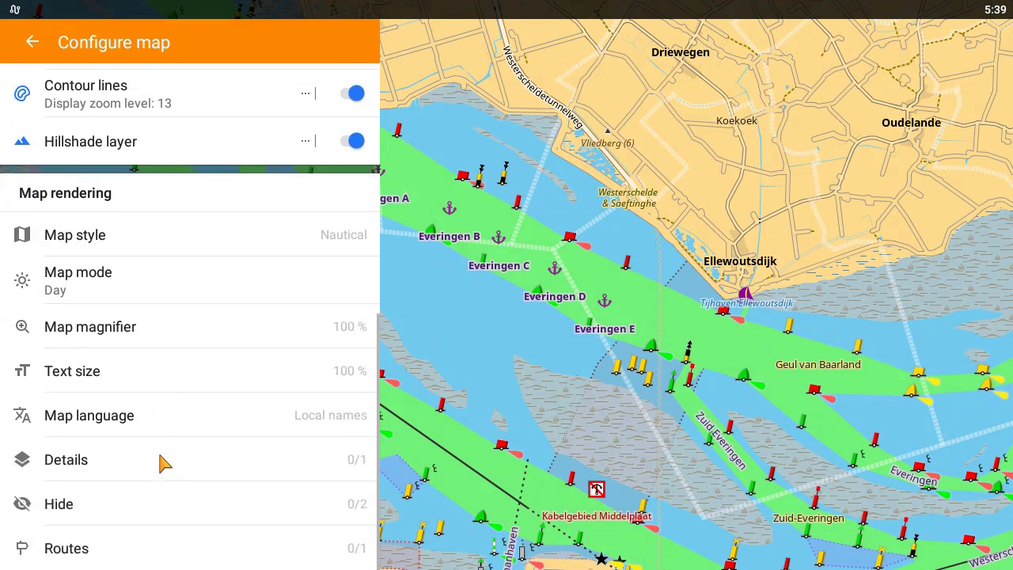
click(163, 461)
click(417, 298)
click(690, 336)
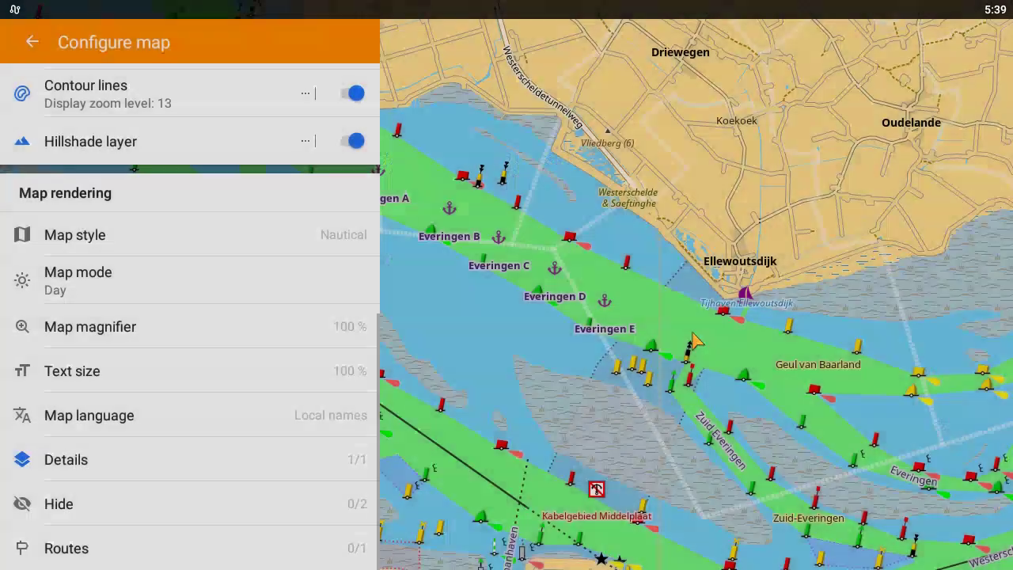
click(510, 358)
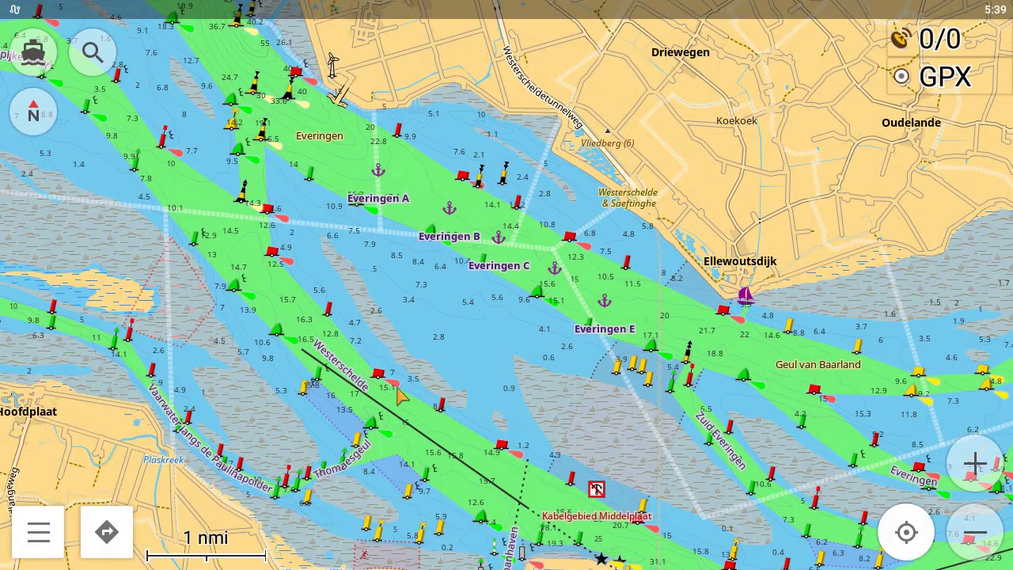